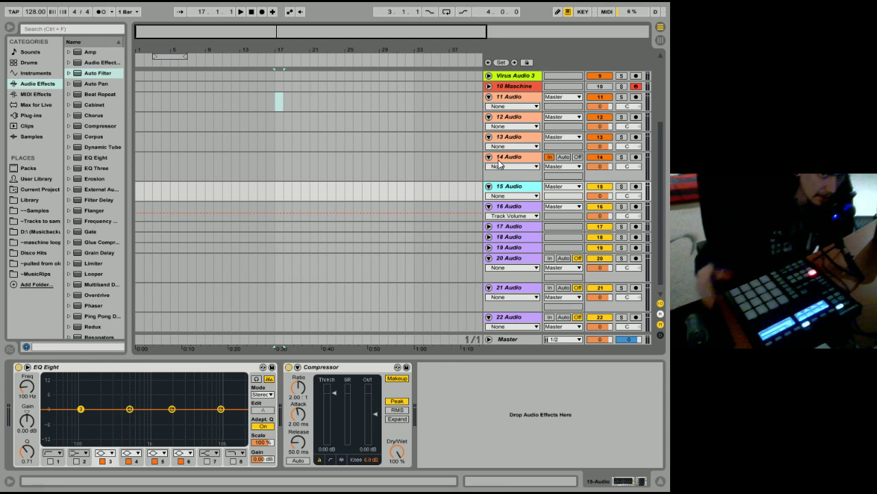
# - Increase the height of track 16 Audio and select track 15 Audio
pyautogui.moveTo(524, 217); pyautogui.dragTo(521, 227)
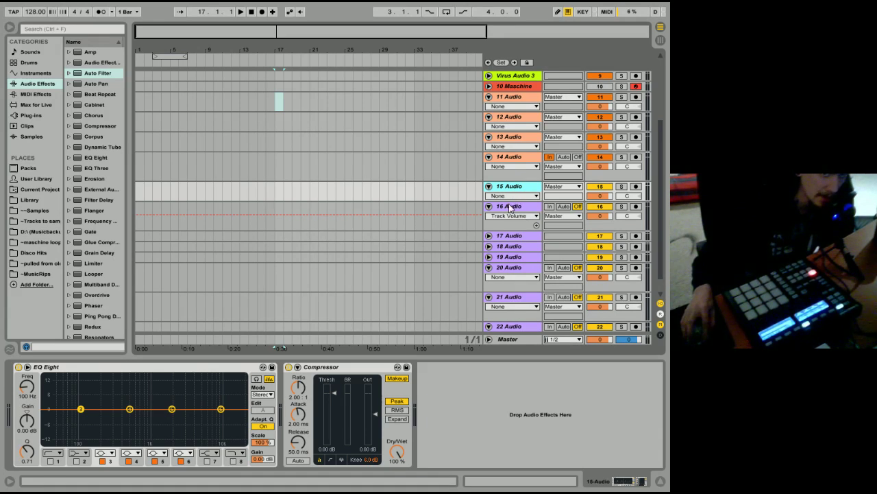
pyautogui.click(509, 207)
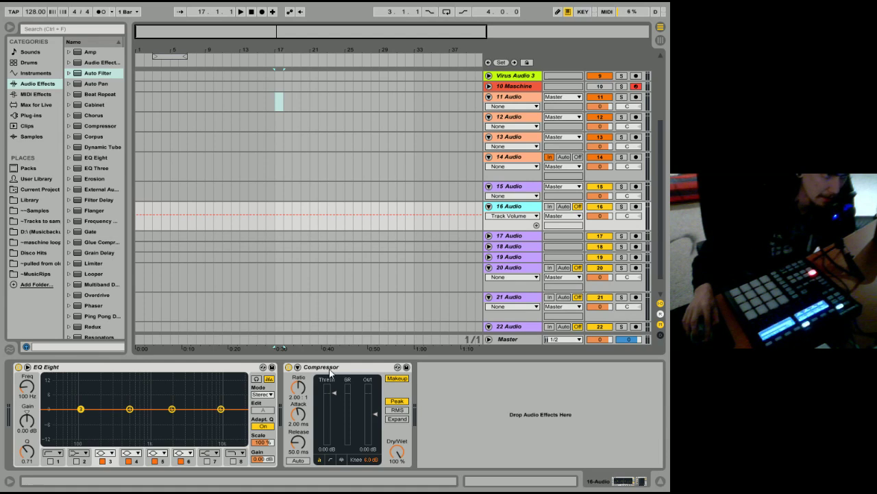
pyautogui.click(509, 247)
pyautogui.scroll(5, 505, 173)
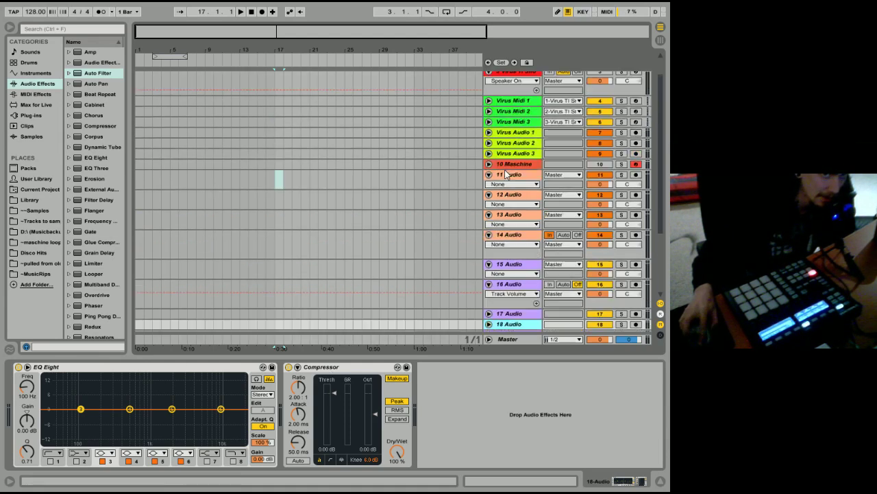
pyautogui.scroll(-5, 518, 227)
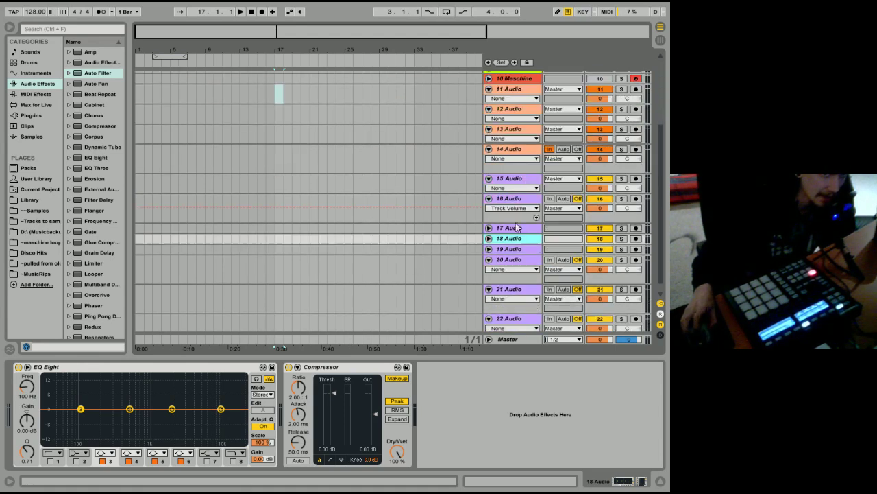
pyautogui.click(520, 180)
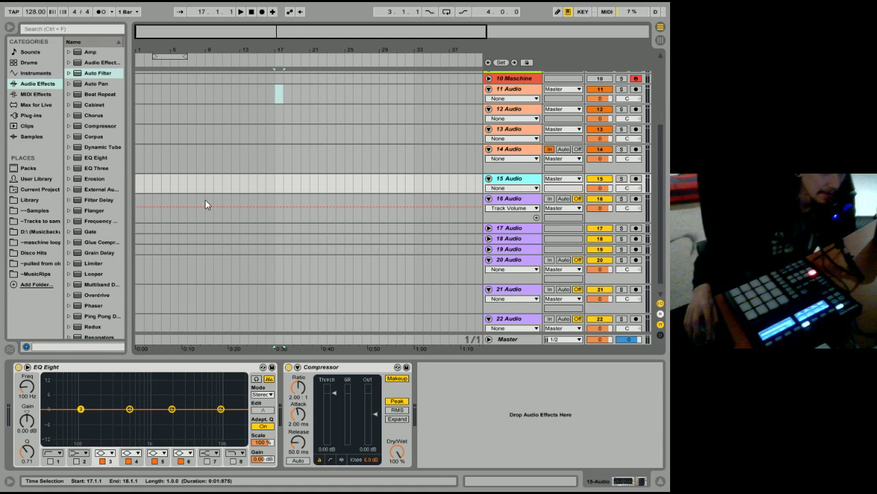
# - Widen the browser and open the Kicks folder under Drum Hits in the ~~Samples place, previewing a kick
pyautogui.moveTo(129, 198); pyautogui.dragTo(157, 198)
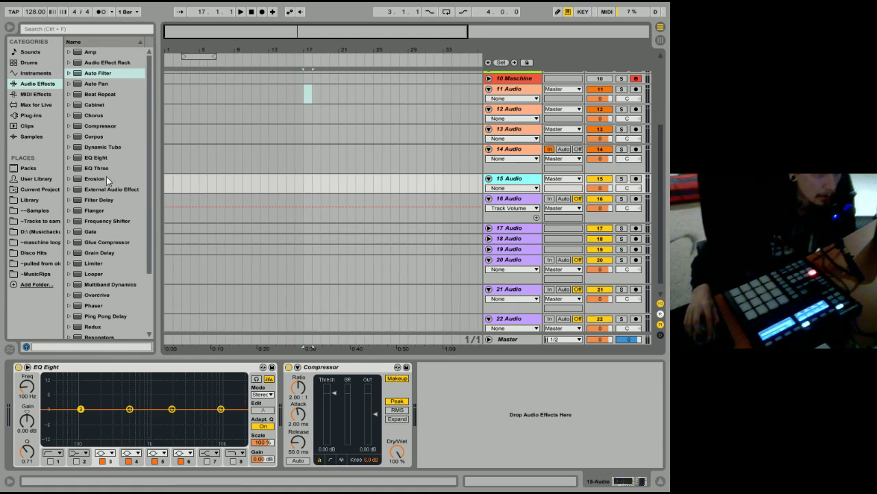
pyautogui.click(38, 210)
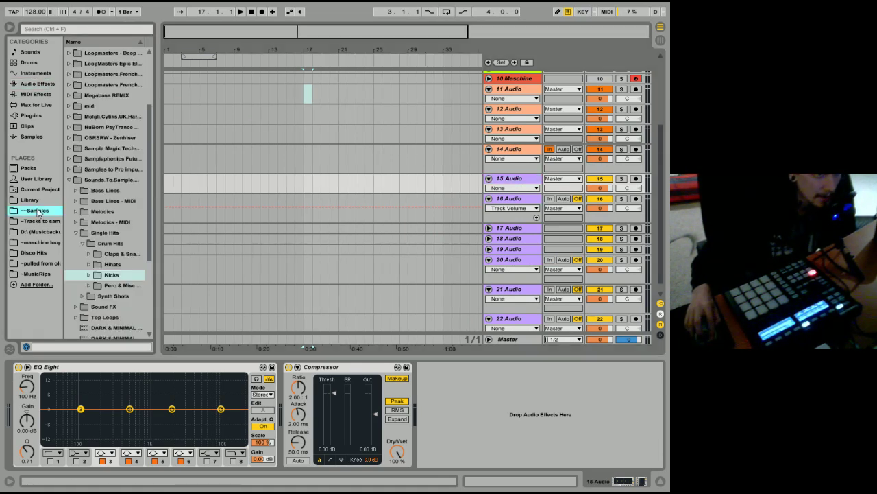
pyautogui.click(88, 274)
pyautogui.click(121, 243)
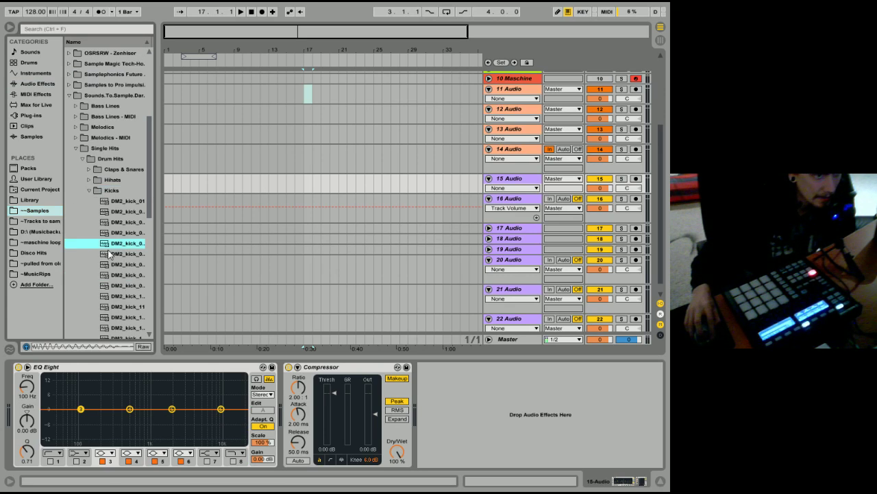
# - Place the DM2_kick_06 sample on track 15 Audio at position 17.1.1
pyautogui.click(109, 253)
pyautogui.click(306, 191)
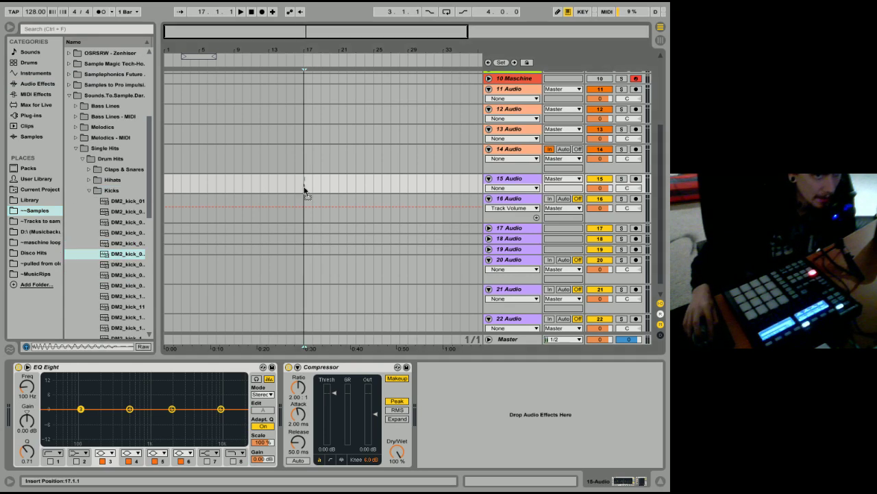
pyautogui.moveTo(303, 190); pyautogui.dragTo(306, 189)
pyautogui.moveTo(308, 48); pyautogui.dragTo(308, 185)
pyautogui.click(218, 188)
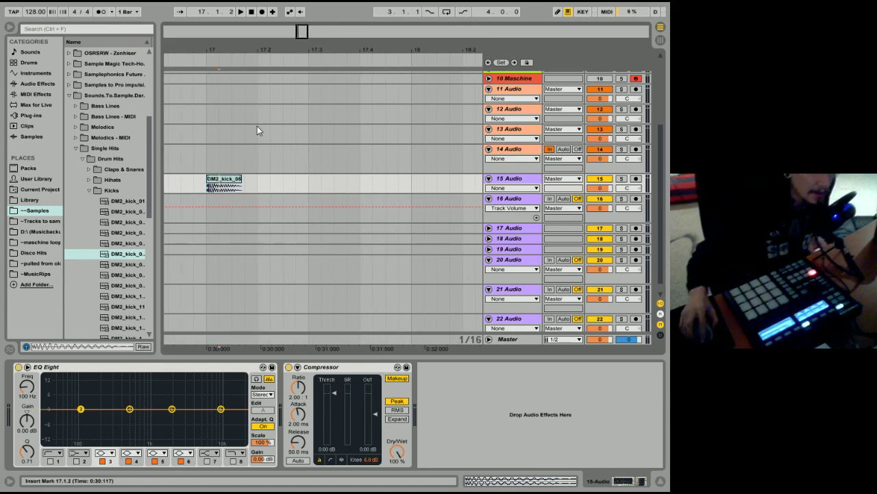
# - Increase the height of track 15 Audio and show the fades on its kick clip
pyautogui.moveTo(519, 193); pyautogui.dragTo(519, 231)
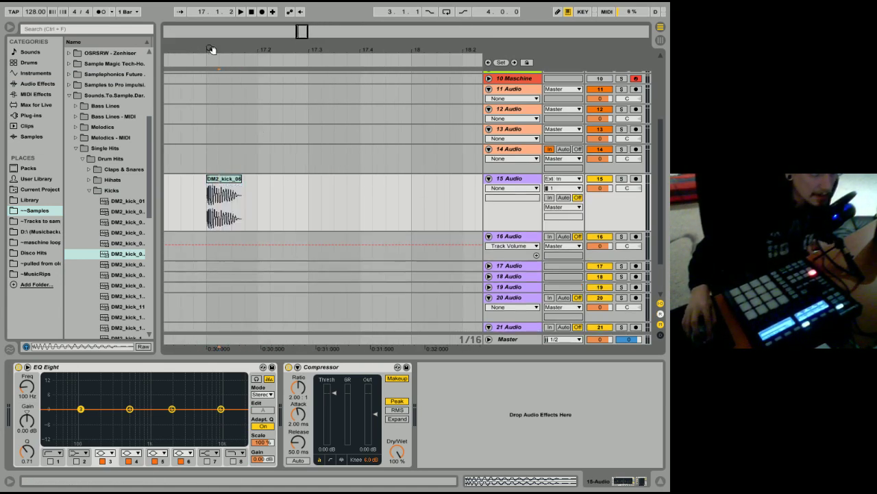
pyautogui.moveTo(212, 50); pyautogui.dragTo(218, 178)
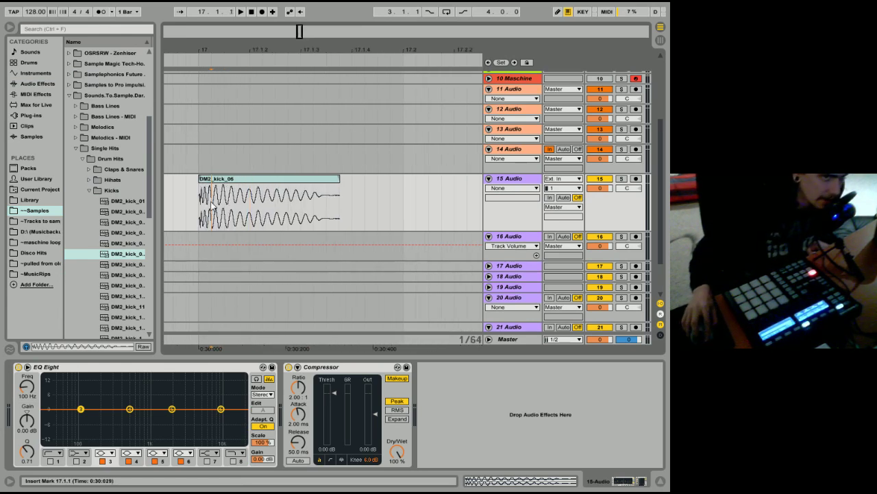
pyautogui.rightClick(212, 205)
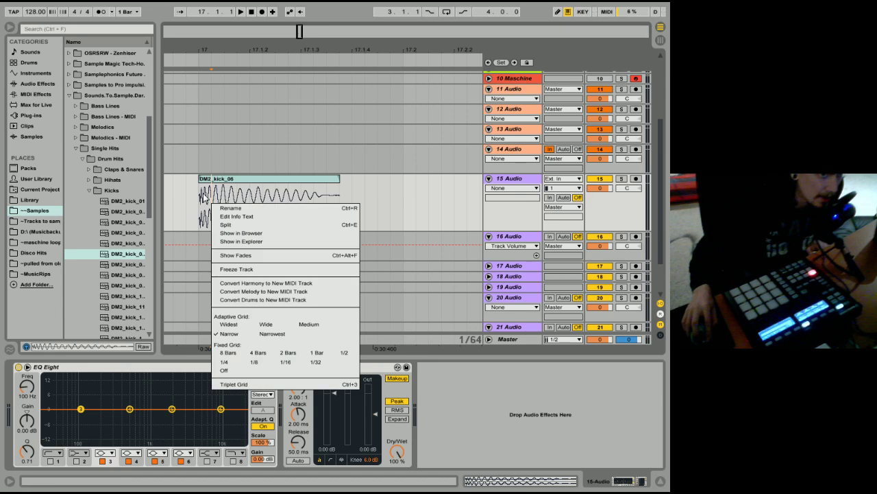
pyautogui.click(259, 255)
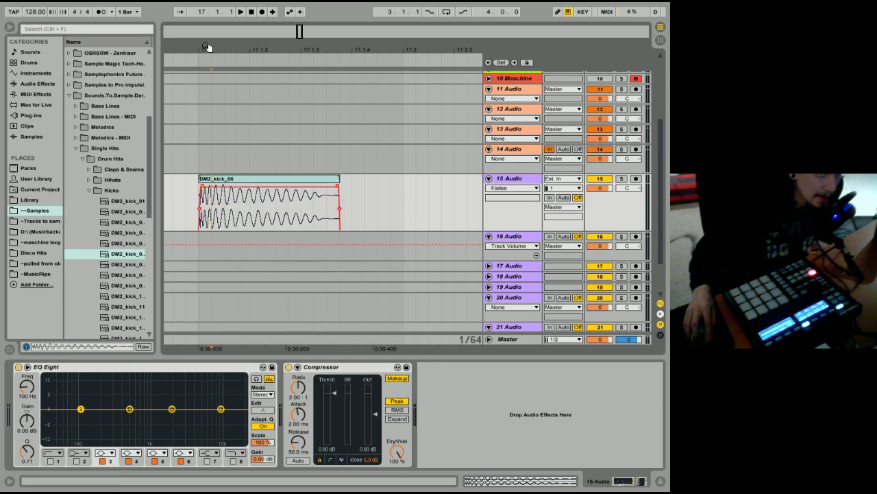
# - Play back the DM2_kick_06 clip repeatedly to hear how its fade-in affects the attack
pyautogui.moveTo(208, 50); pyautogui.dragTo(255, 103)
pyautogui.click(279, 181)
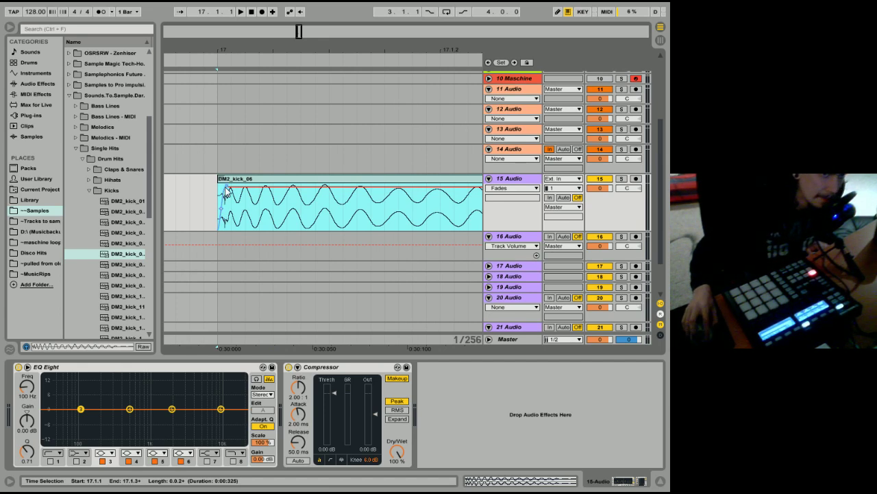
pyautogui.press('space')
pyautogui.press('space')
pyautogui.press('space')
pyautogui.press('space')
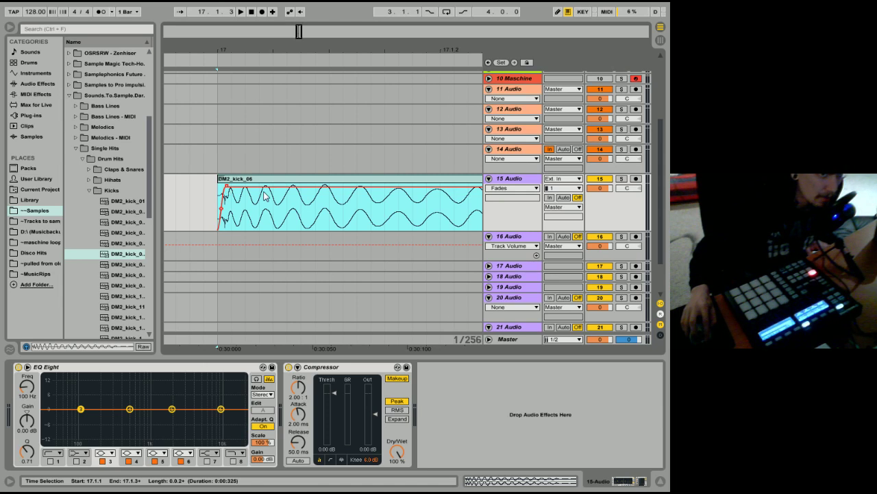
# - Shorten the DM2_kick_06 clip's fade-in to the very start and play it to hear the full attack
pyautogui.click(222, 192)
pyautogui.click(232, 180)
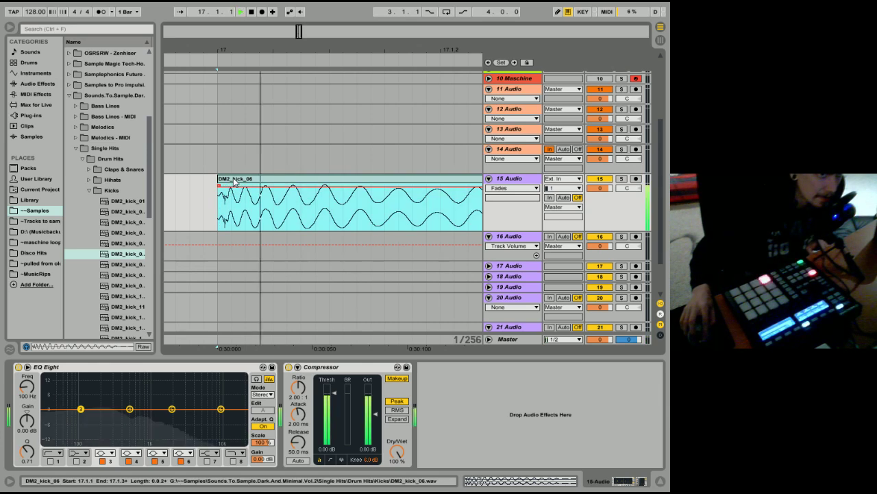
pyautogui.press('+')
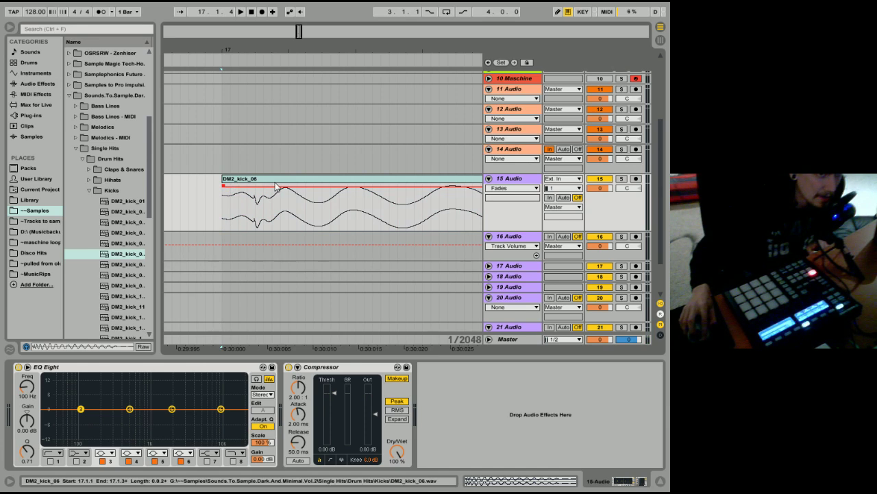
# - Place DM2_kick_10 at 17.1.1 on track 15 Audio and pull its fade-in back to the clip start
pyautogui.click(119, 266)
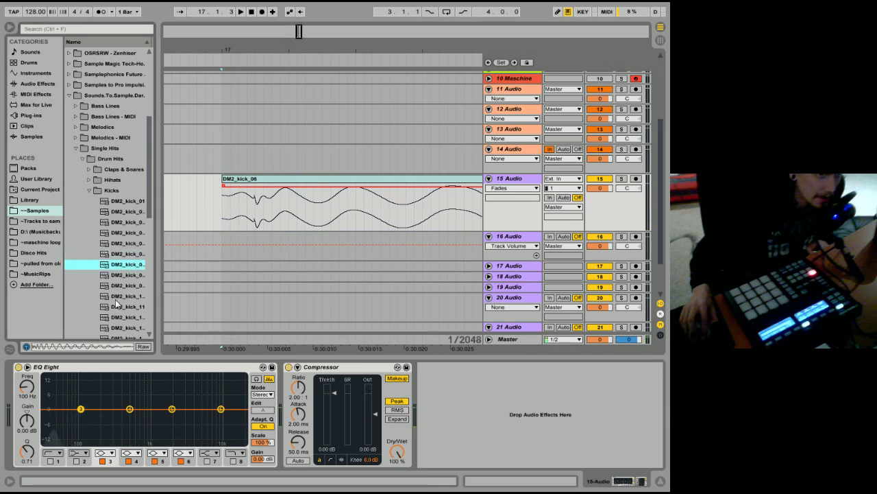
pyautogui.moveTo(118, 296); pyautogui.dragTo(223, 214)
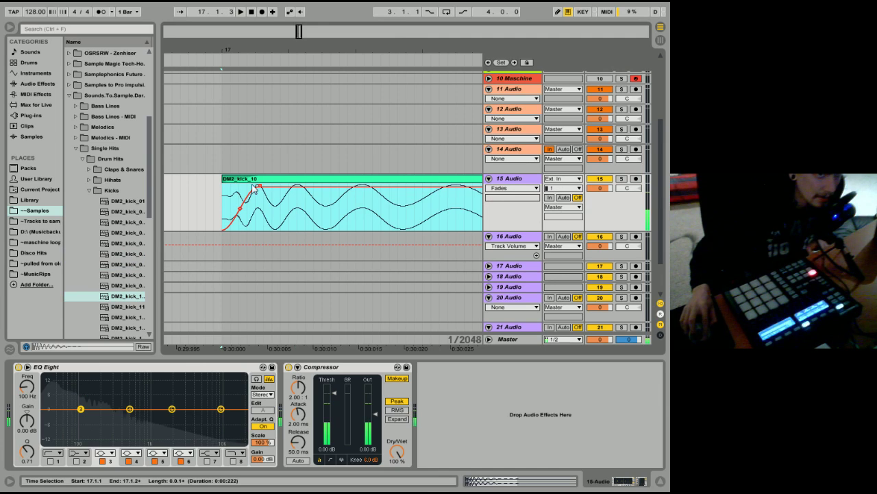
pyautogui.moveTo(259, 185); pyautogui.dragTo(191, 196)
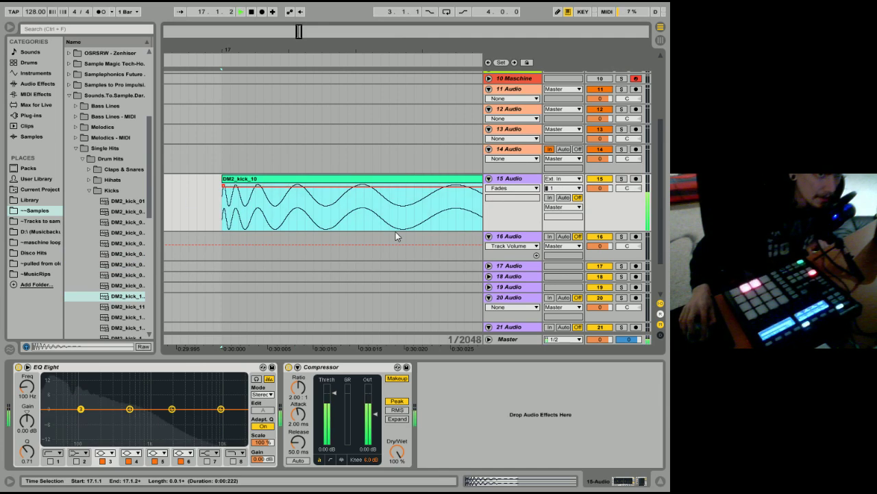
# - Preview more samples further down the Kicks folder and try one at 17.1.1 on track 15 Audio
pyautogui.click(125, 328)
pyautogui.scroll(-3, 124, 328)
pyautogui.click(118, 278)
pyautogui.click(120, 299)
pyautogui.scroll(-3, 119, 299)
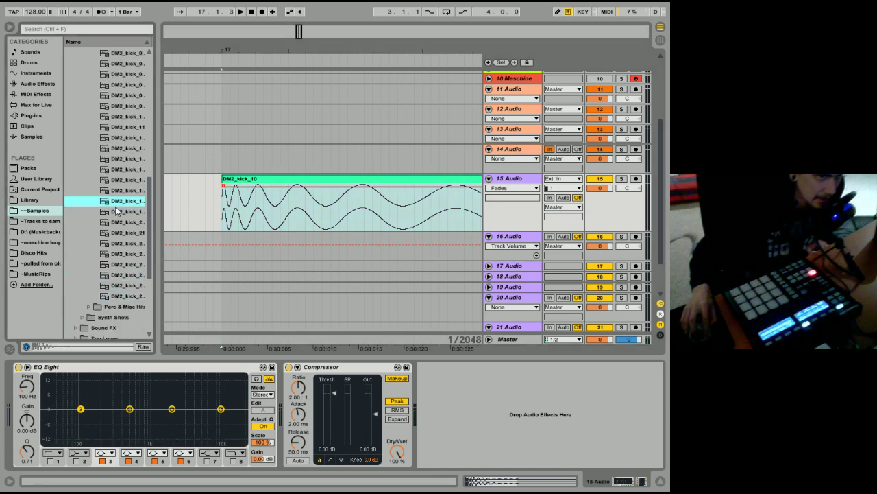
pyautogui.moveTo(116, 206); pyautogui.dragTo(232, 205)
# - Place DM2_kick_02 at 17.1.1 on track 15 Audio and remove its fade-in, checking the attack by playing it
pyautogui.scroll(4, 147, 206)
pyautogui.click(124, 196)
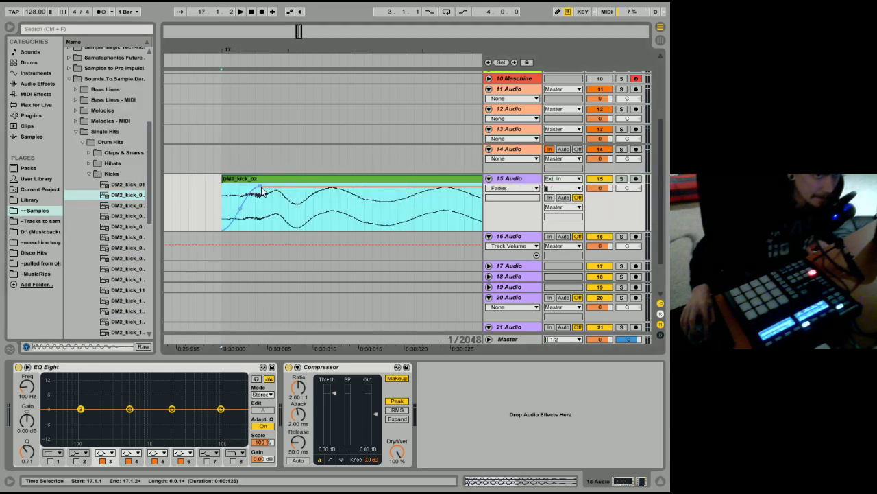
pyautogui.click(174, 191)
pyautogui.press('space')
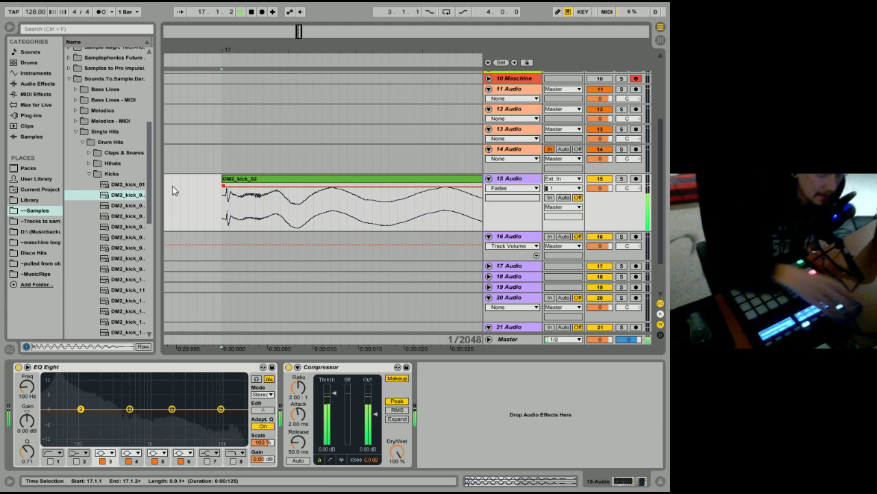
pyautogui.press('space')
# - Extend the DM2_kick_02 clip's end over the leftover kick clips and delete the remaining DM2_kick_06 fragment
pyautogui.moveTo(287, 53); pyautogui.dragTo(179, 13)
pyautogui.click(221, 179)
pyautogui.click(212, 179)
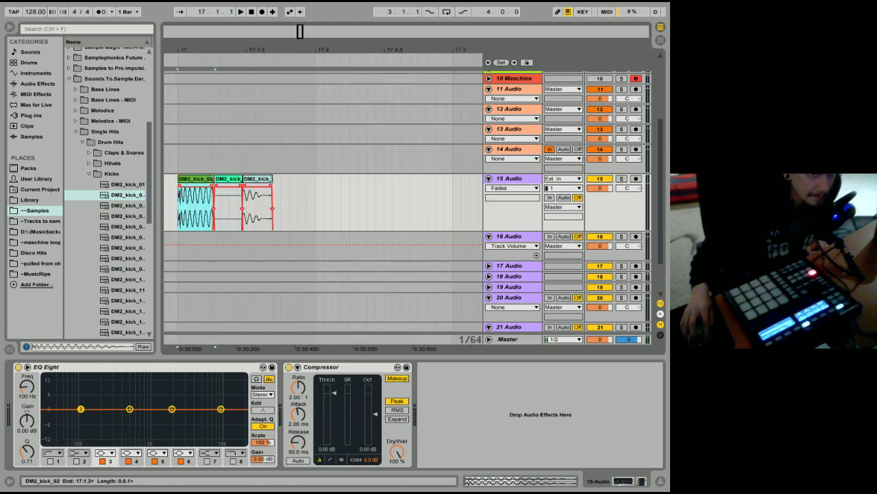
pyautogui.moveTo(212, 179); pyautogui.dragTo(255, 180)
pyautogui.click(268, 181)
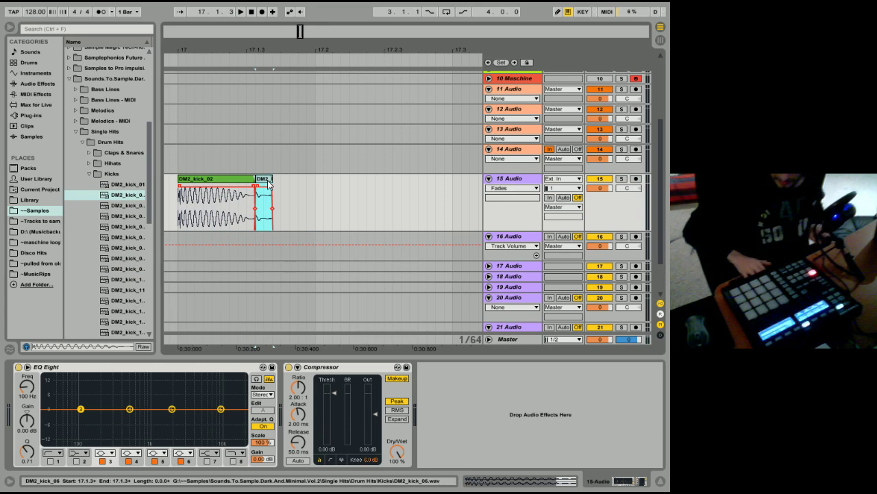
pyautogui.press('Delete')
# - Select the one-beat range from 17.1.1 to 17.2.1 on track 15 Audio and duplicate it three times
pyautogui.click(245, 179)
pyautogui.moveTo(259, 29); pyautogui.dragTo(253, 13)
pyautogui.moveTo(287, 210); pyautogui.dragTo(213, 205)
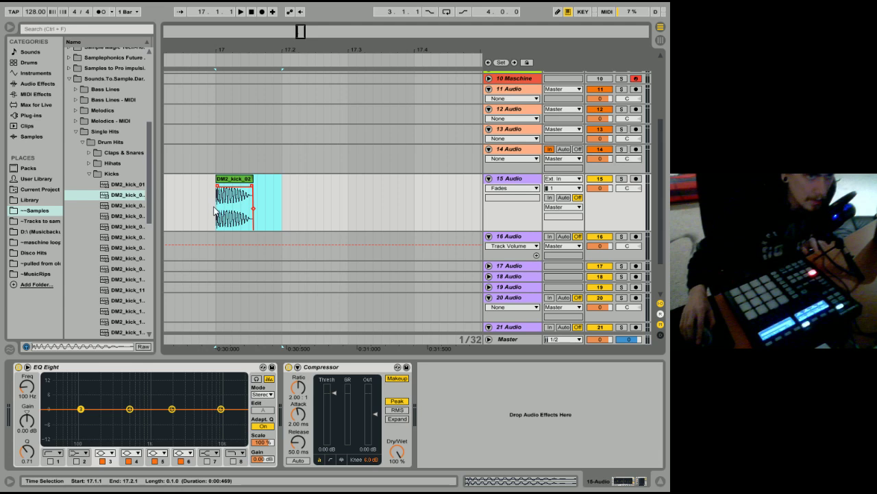
pyautogui.hotkey('ctrl', 'd')
pyautogui.hotkey('ctrl', 'd')
pyautogui.hotkey('ctrl', 'd')
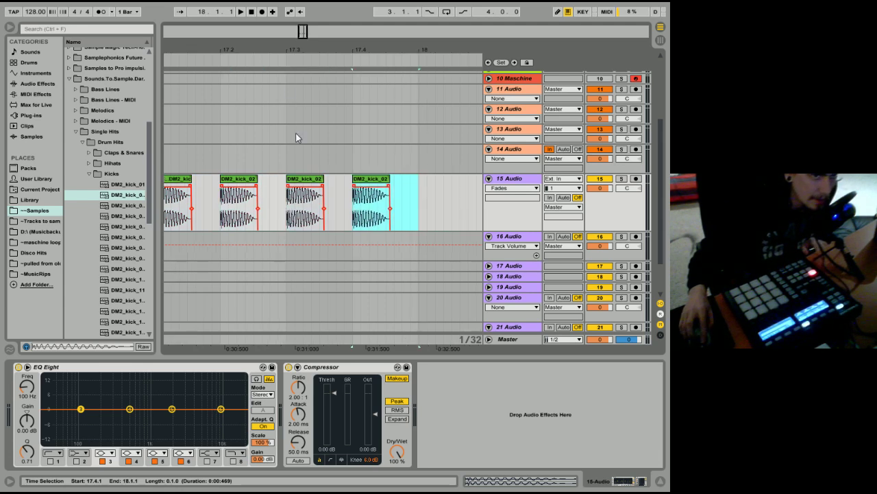
# - Select the four kicks from 17.1.1 to 18.1.1 and set the arrangement loop to that selection
pyautogui.moveTo(302, 49); pyautogui.dragTo(301, 38)
pyautogui.keyDown('shift'); pyautogui.click(275, 208); pyautogui.keyUp('shift')
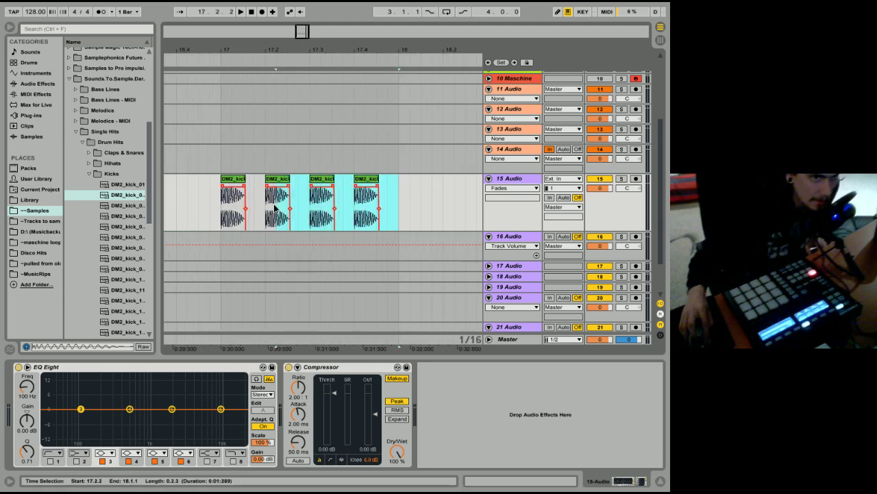
pyautogui.rightClick(240, 177)
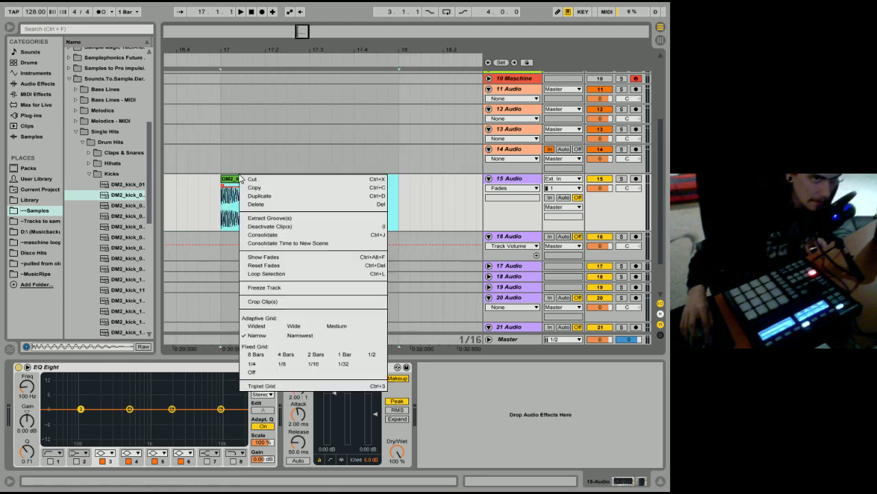
pyautogui.click(266, 274)
# - Set the tempo to 125 BPM and the global quantization to None
pyautogui.moveTo(40, 14); pyautogui.dragTo(39, 17)
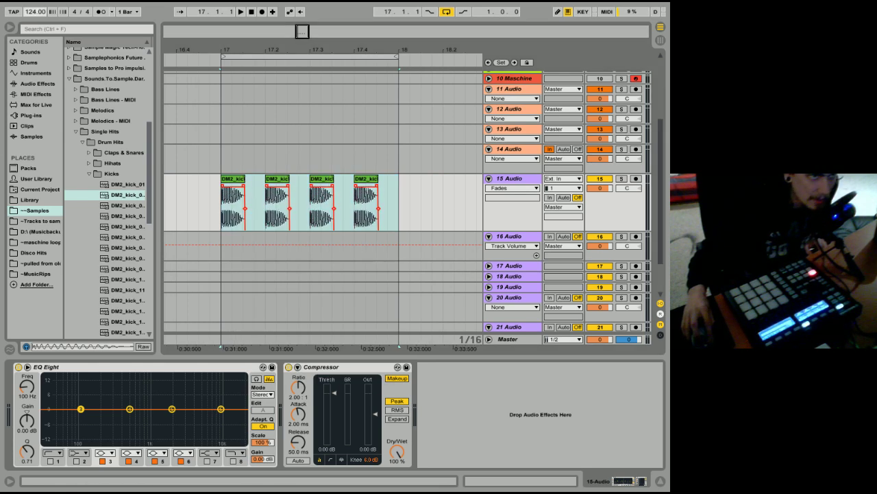
pyautogui.click(125, 12)
pyautogui.click(125, 22)
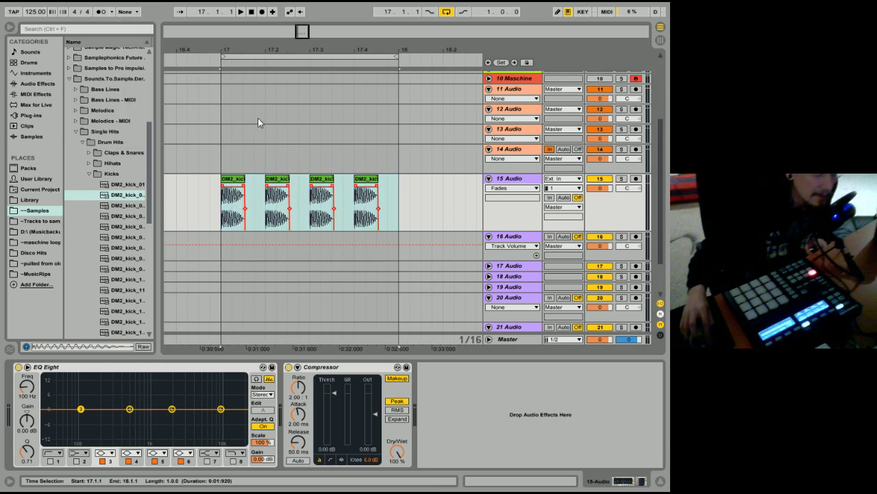
# - Play back the looped kick pattern and show the effects on track 15 Audio
pyautogui.click(231, 164)
pyautogui.press('space')
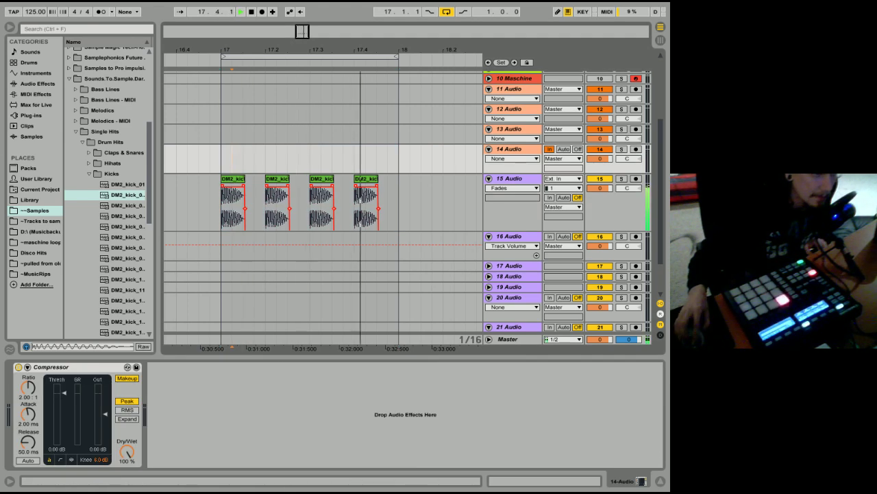
pyautogui.press('space')
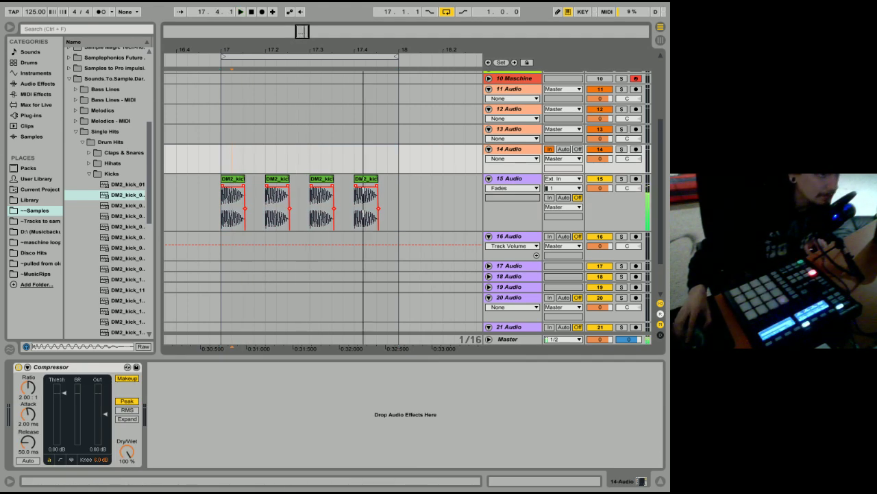
pyautogui.click(631, 210)
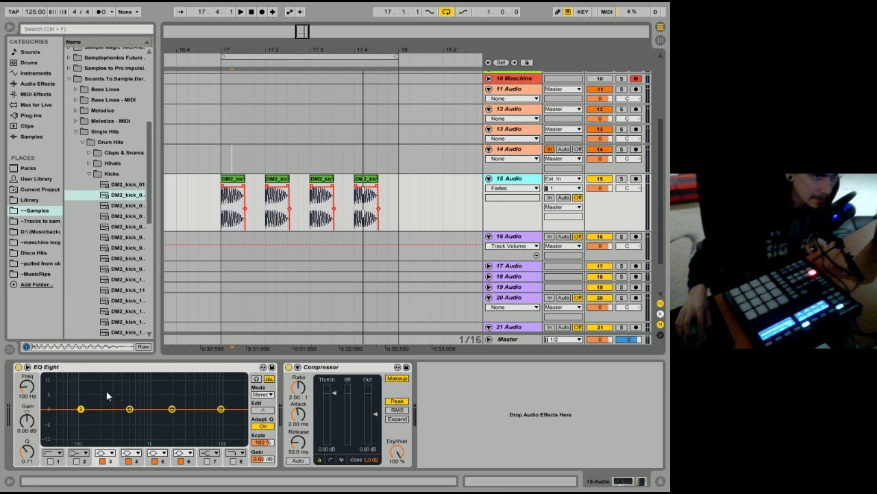
# - Boost EQ Eight band 6 on track 15 Audio to about 6.3 dB at 7.48 kHz, auditioning the kick loop
pyautogui.click(53, 370)
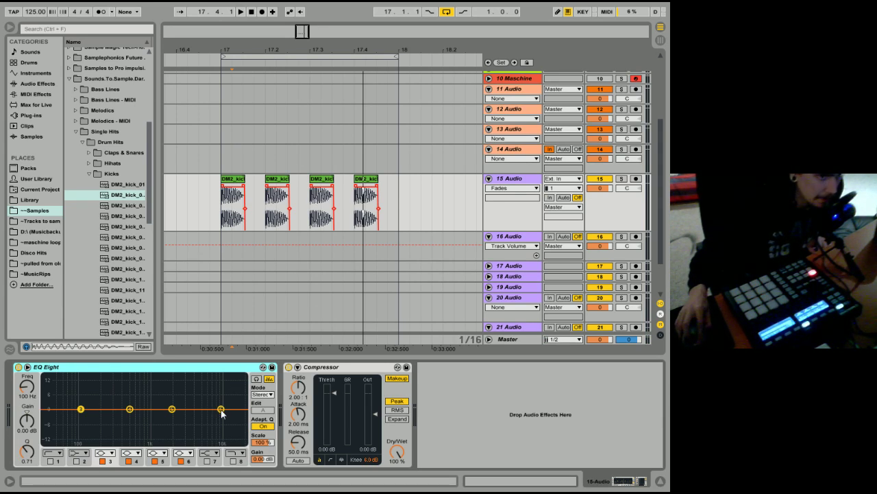
pyautogui.moveTo(222, 410)
pyautogui.mouseDown()
pyautogui.moveTo(216, 382)
pyautogui.moveTo(53, 384)
pyautogui.moveTo(222, 380)
pyautogui.moveTo(55, 384)
pyautogui.moveTo(219, 381)
pyautogui.moveTo(210, 411)
pyautogui.mouseUp()
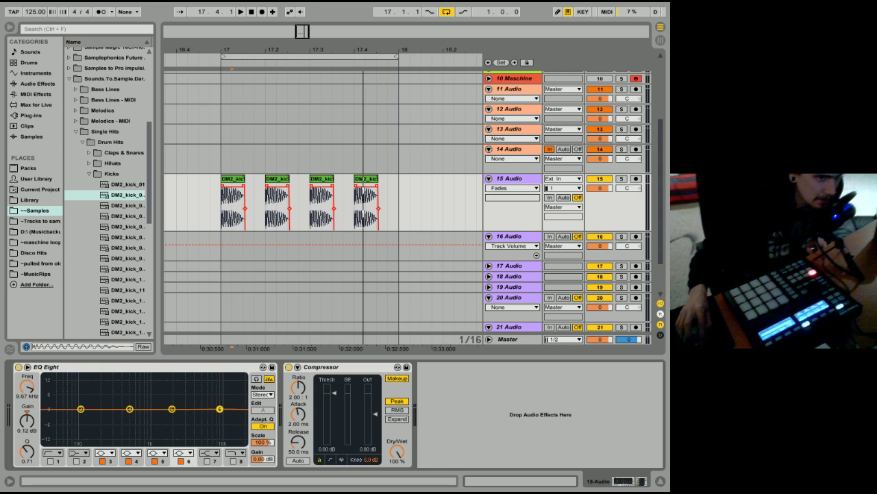
pyautogui.click(233, 180)
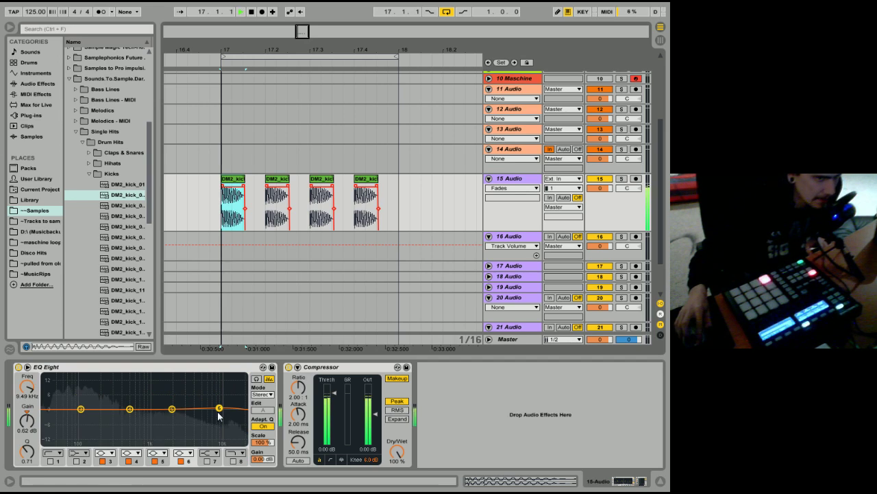
pyautogui.moveTo(219, 410)
pyautogui.mouseDown()
pyautogui.moveTo(219, 378)
pyautogui.moveTo(113, 376)
pyautogui.moveTo(215, 384)
pyautogui.moveTo(213, 442)
pyautogui.moveTo(61, 442)
pyautogui.moveTo(123, 418)
pyautogui.moveTo(222, 403)
pyautogui.mouseUp()
pyautogui.moveTo(220, 409); pyautogui.dragTo(220, 408)
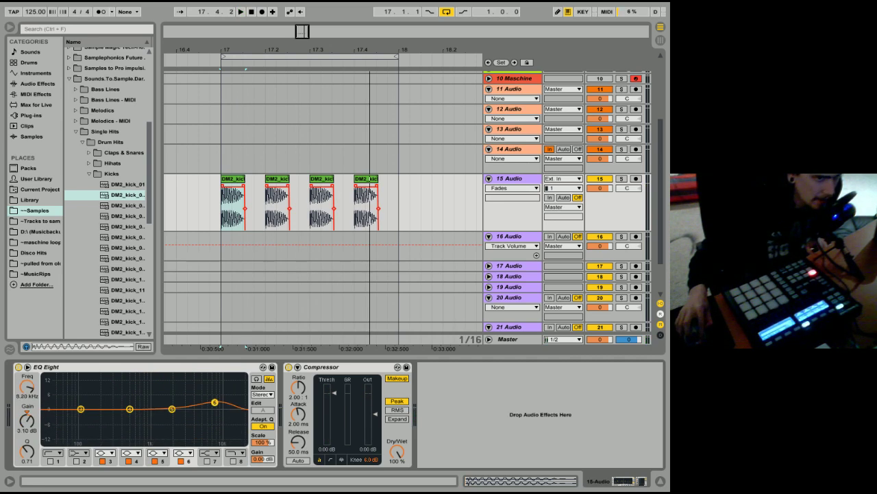
pyautogui.moveTo(214, 404); pyautogui.dragTo(213, 400)
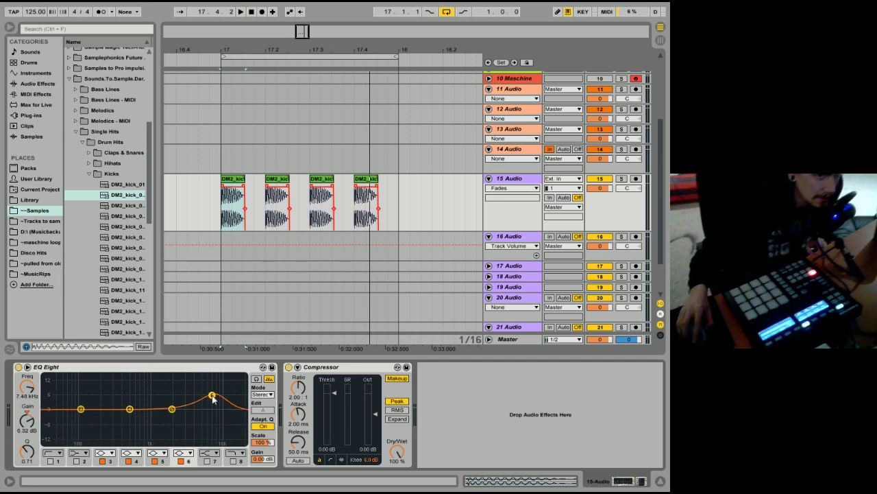
pyautogui.press('space')
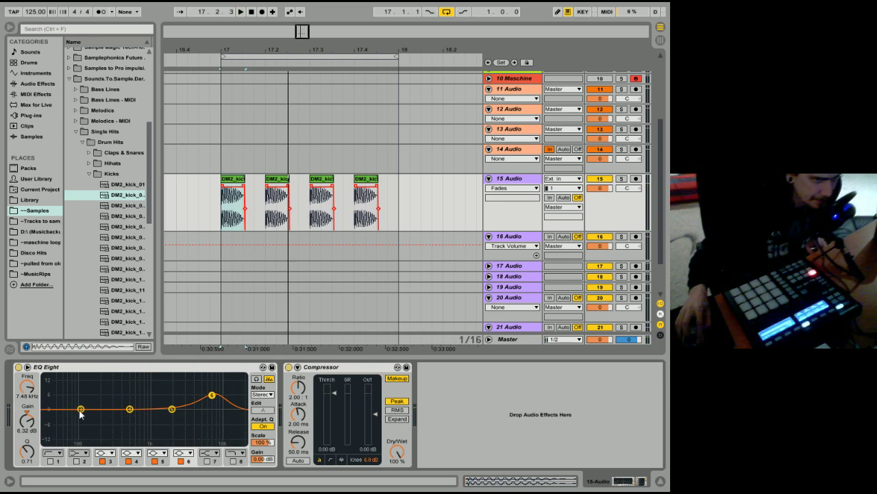
# - Boost EQ Eight band 3 to about 6.8 dB at 48 Hz, audition it, and pull it back to 0.37 dB at 68 Hz
pyautogui.moveTo(81, 410); pyautogui.dragTo(77, 410)
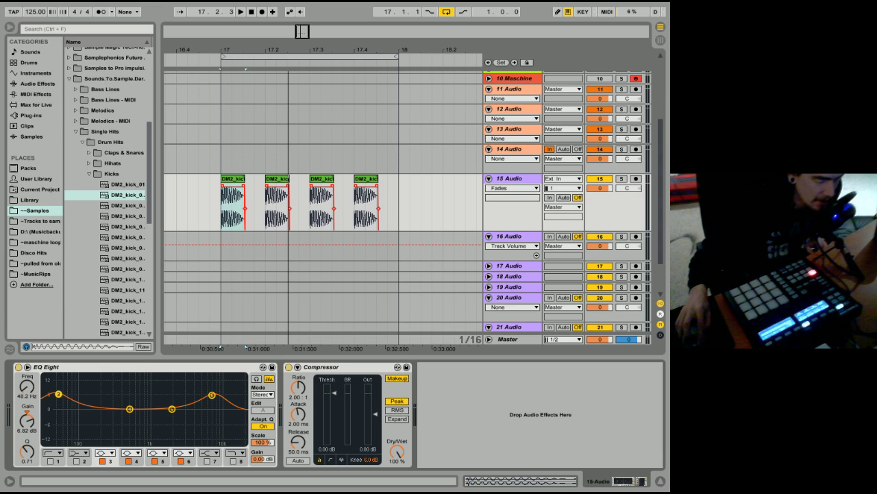
pyautogui.press('space')
pyautogui.moveTo(58, 394); pyautogui.dragTo(69, 408)
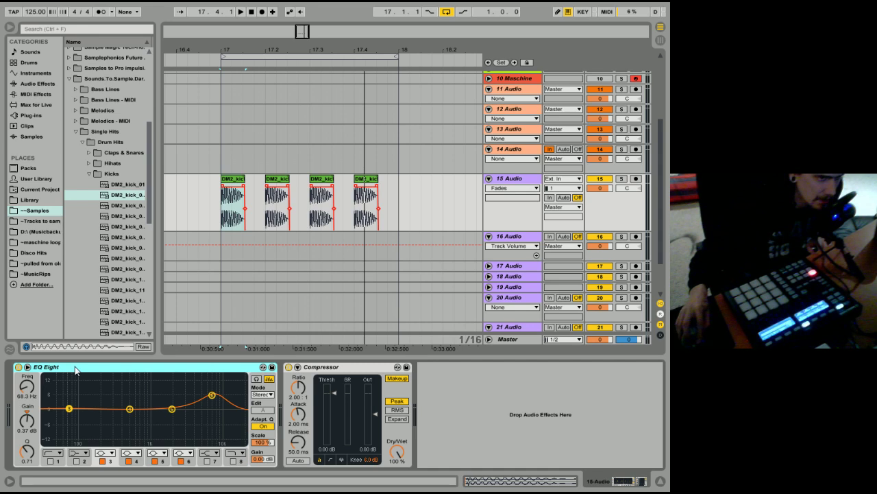
# - Raise EQ Eight band 3 to about 6.3 dB at 104 Hz and narrow it to a Q of 12.4
pyautogui.click(212, 396)
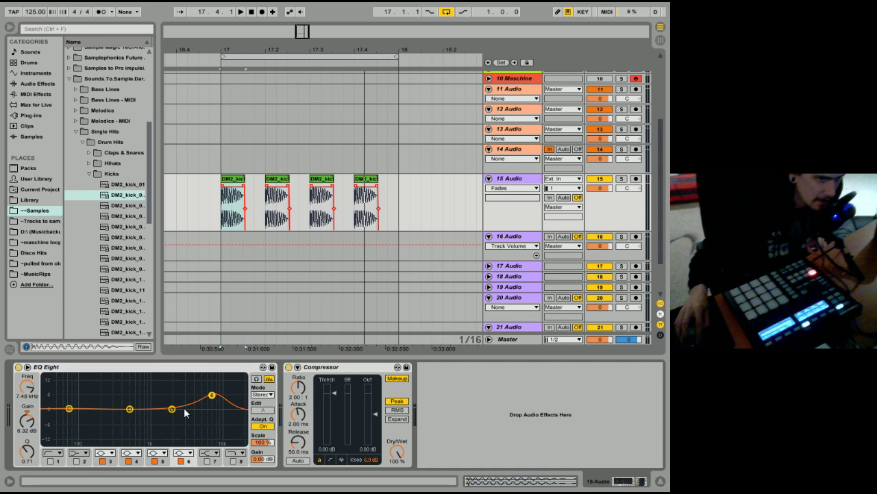
pyautogui.click(172, 410)
pyautogui.click(129, 408)
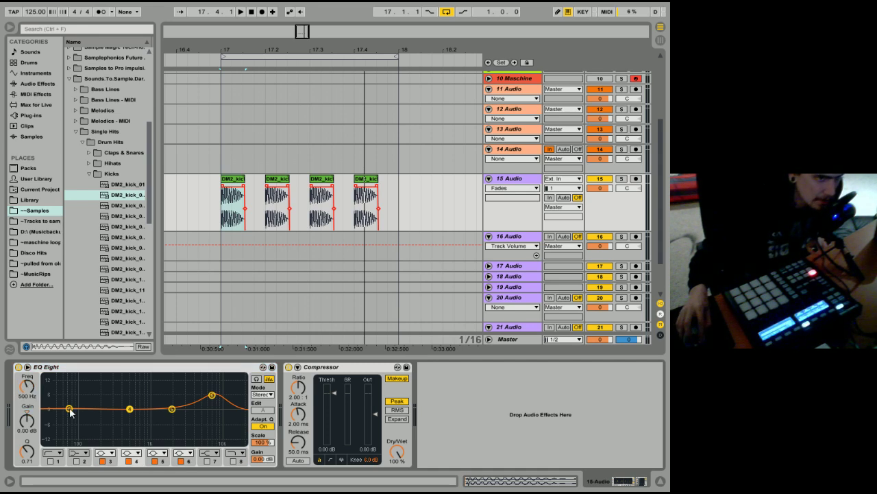
pyautogui.click(69, 410)
pyautogui.moveTo(29, 390)
pyautogui.mouseDown()
pyautogui.moveTo(29, 353)
pyautogui.moveTo(29, 389)
pyautogui.mouseUp()
pyautogui.moveTo(73, 410); pyautogui.dragTo(82, 395)
pyautogui.moveTo(29, 449); pyautogui.dragTo(29, 411)
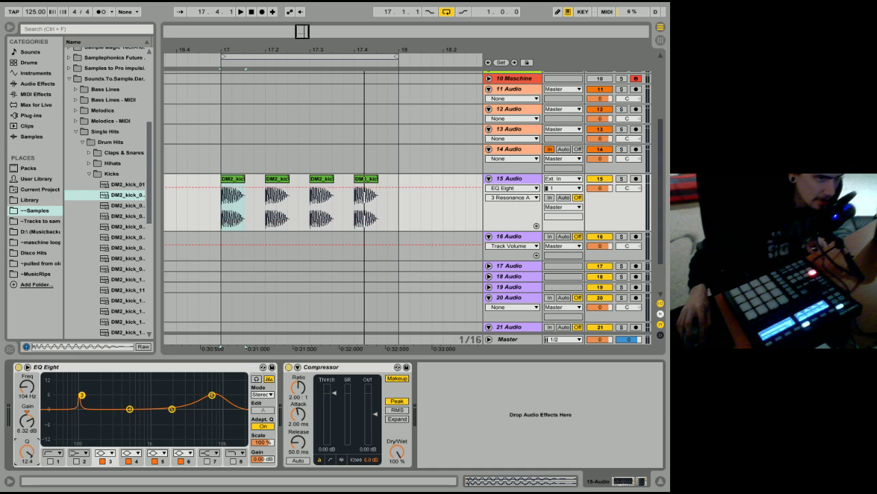
# - Move band 3 to about 15 dB at 1.08 kHz and audition it while widening its Q to 0.10
pyautogui.moveTo(81, 395); pyautogui.dragTo(153, 376)
pyautogui.press('space')
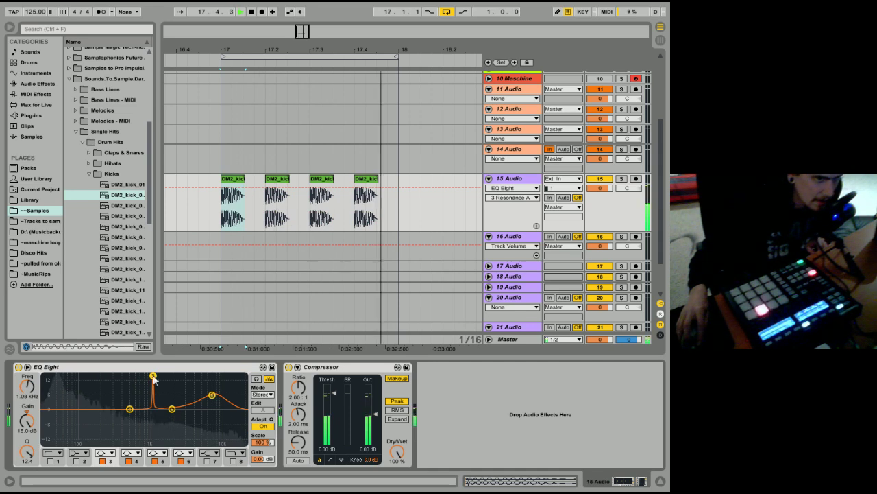
pyautogui.moveTo(27, 451); pyautogui.dragTo(27, 491)
pyautogui.press('space')
pyautogui.press('space')
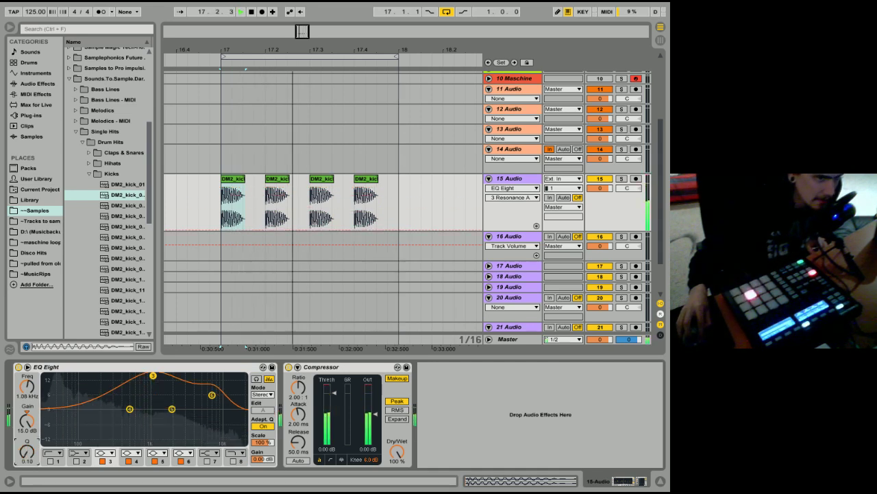
# - Stop playback and set EQ Eight band 3 to a gentle boost of about 1.4 dB at 241 Hz with a Q of 1.05
pyautogui.moveTo(27, 451); pyautogui.dragTo(27, 412)
pyautogui.press('space')
pyautogui.moveTo(153, 376); pyautogui.dragTo(111, 391)
pyautogui.moveTo(24, 458); pyautogui.dragTo(24, 469)
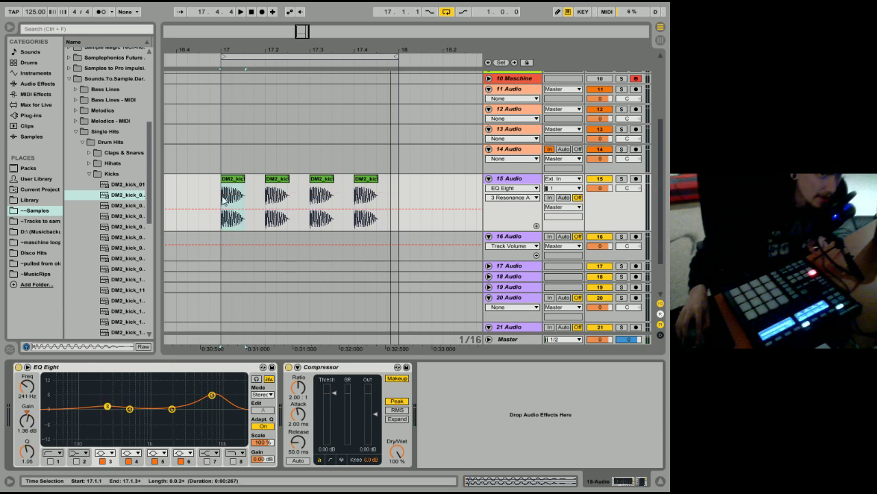
# - Copy the first kick clip from track 15 Audio to 17.1.1 on track 16 Audio and play back the loop
pyautogui.click(239, 180)
pyautogui.rightClick(239, 178)
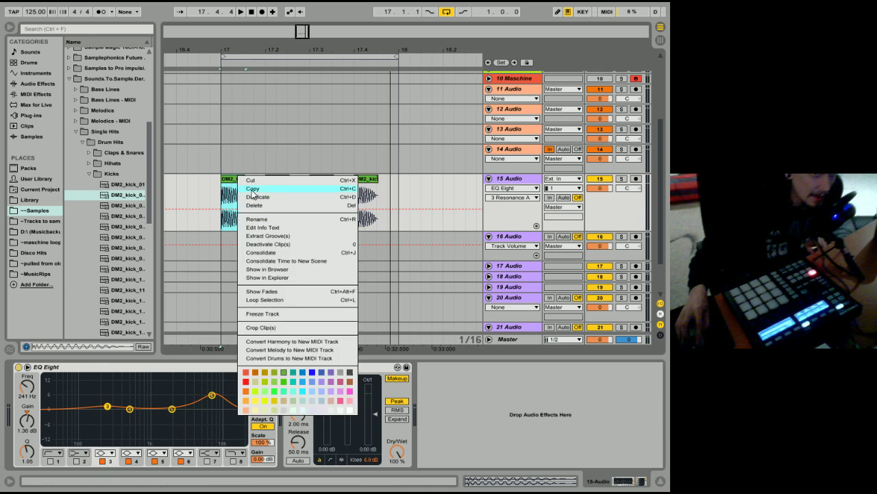
pyautogui.click(212, 255)
pyautogui.click(221, 241)
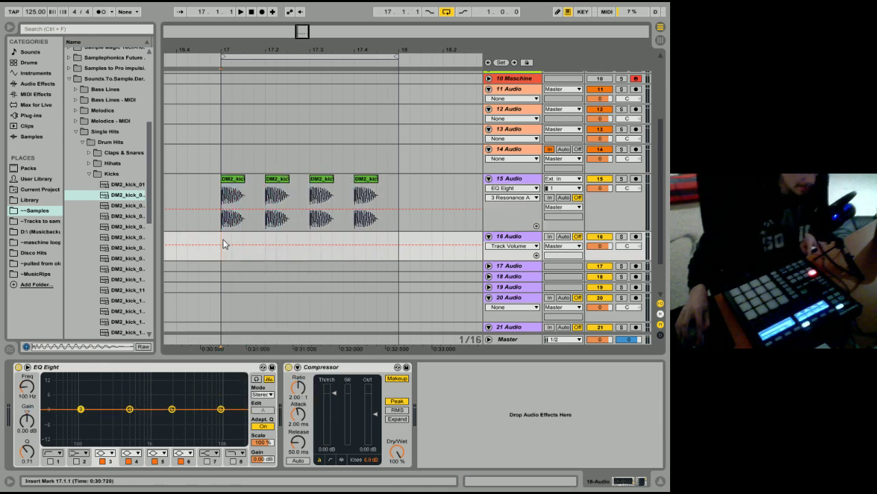
pyautogui.hotkey('ctrl', 'v')
pyautogui.click(240, 179)
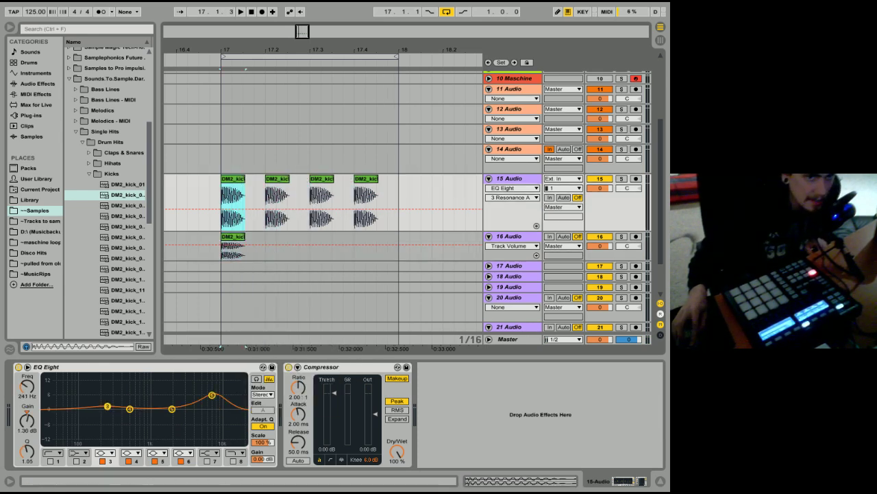
pyautogui.press('space')
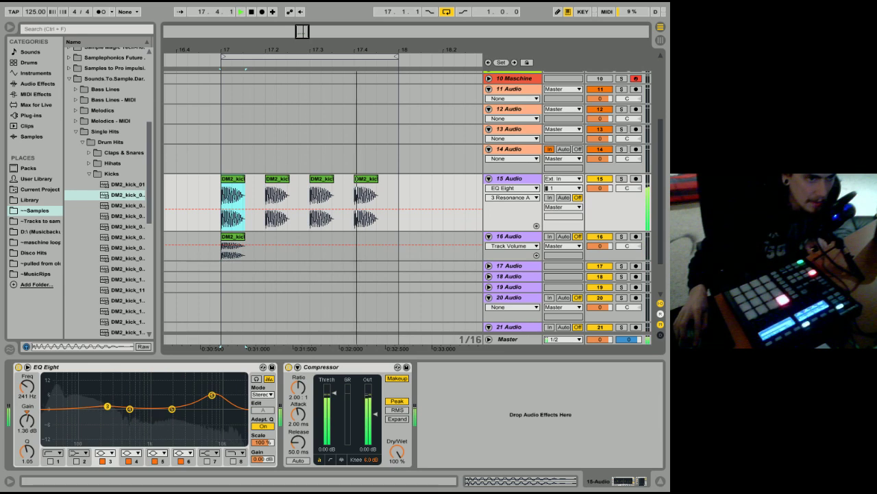
pyautogui.click(230, 242)
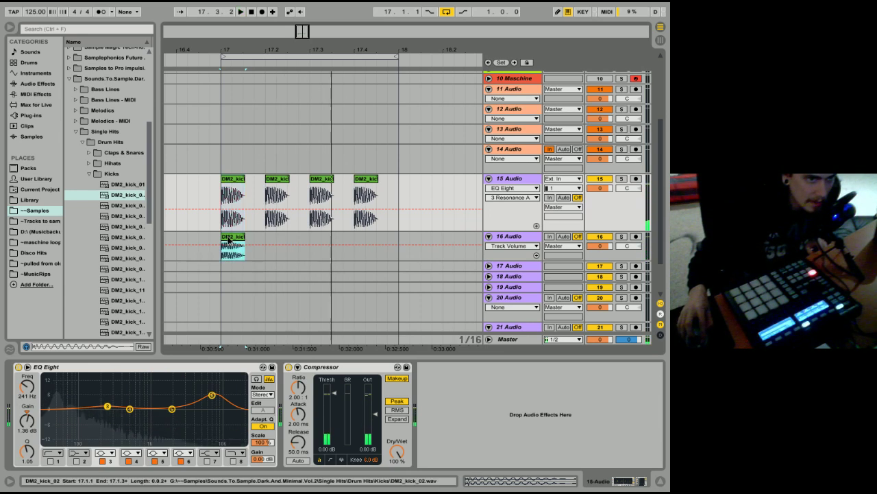
pyautogui.press('space')
# - Delete the copied kick clip from track 16 Audio
pyautogui.click(237, 247)
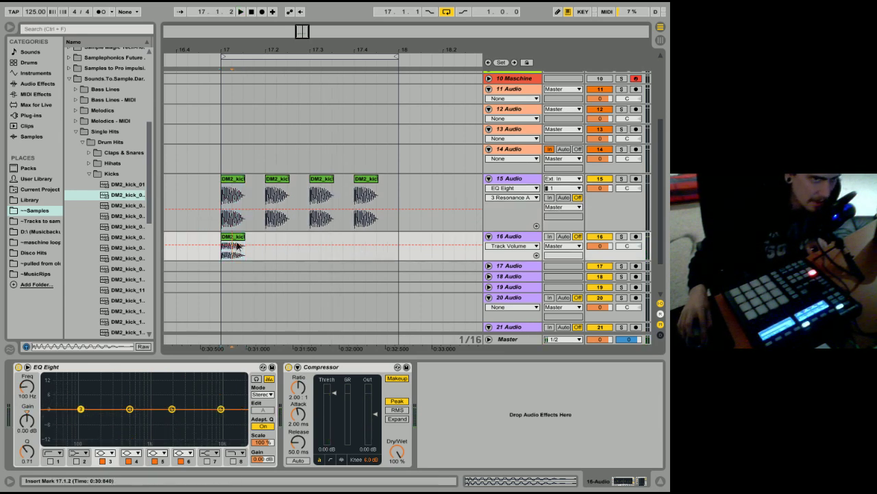
pyautogui.click(238, 237)
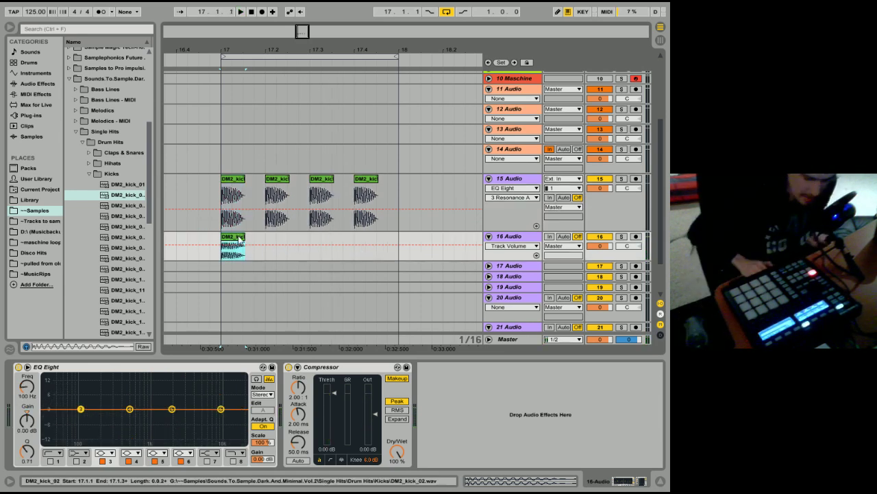
pyautogui.press('Delete')
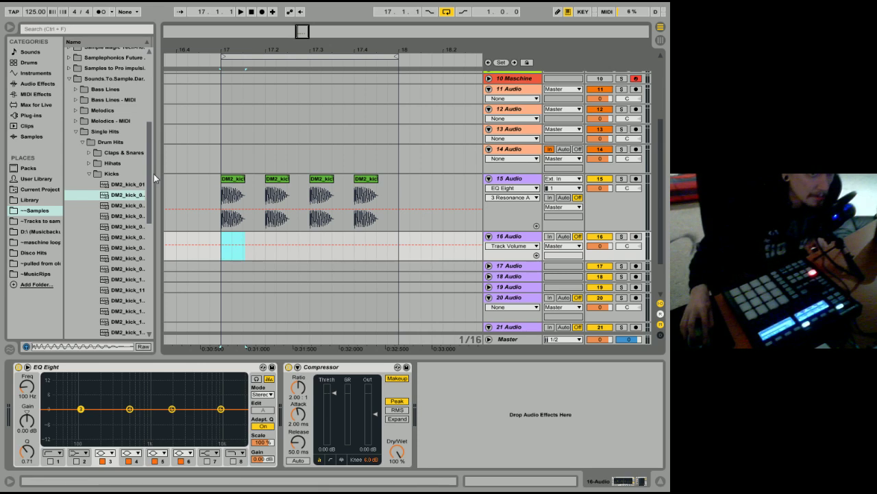
# - Widen the sample browser and preview several loops from the Bass Lines folder, including DM2_126_basslp_Drama
pyautogui.moveTo(159, 176); pyautogui.dragTo(180, 177)
pyautogui.click(92, 174)
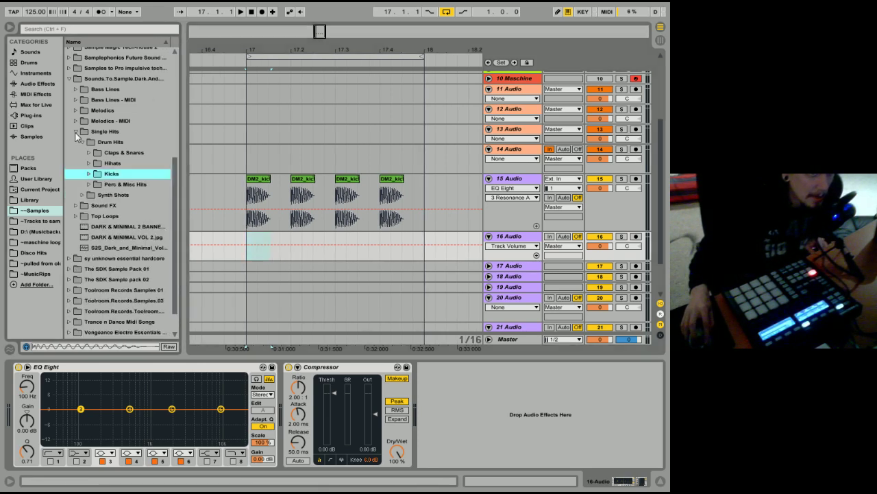
pyautogui.click(76, 90)
pyautogui.click(106, 196)
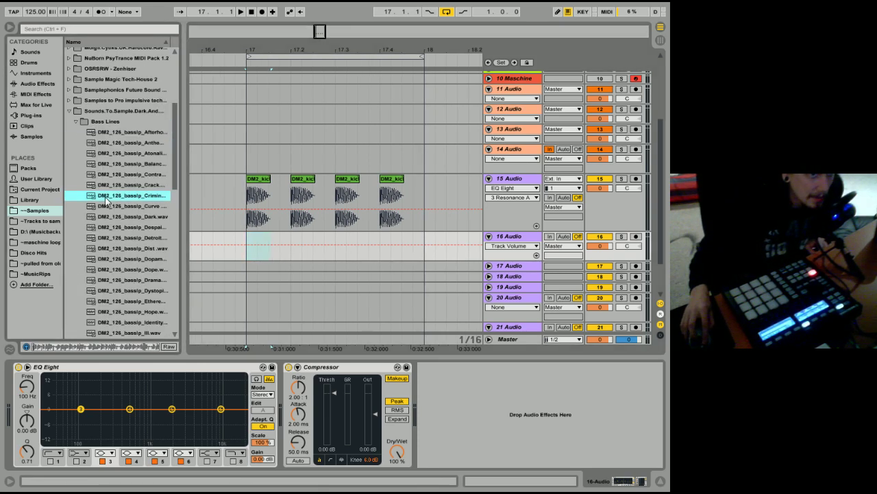
pyautogui.click(106, 247)
pyautogui.click(109, 281)
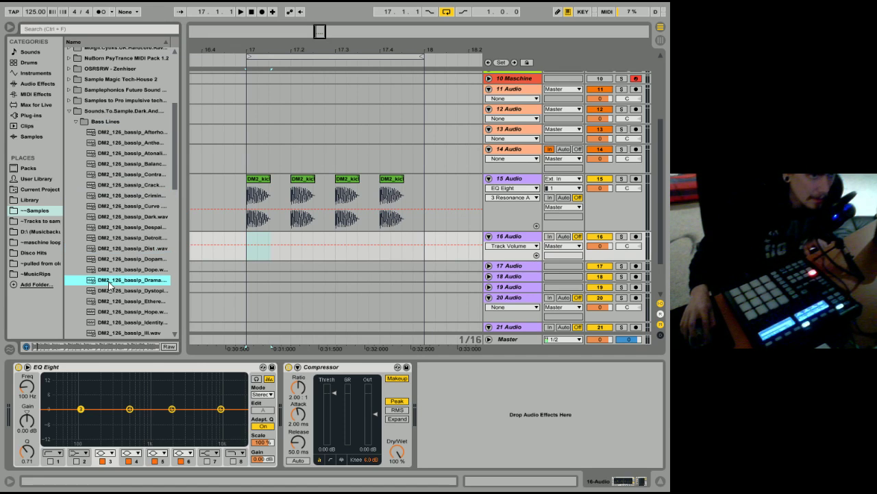
# - Place DM2_126_basslp_Drama at 17.1.1 on track 16 Audio and enlarge that track, reducing the height of track 15 Audio
pyautogui.moveTo(109, 281); pyautogui.dragTo(247, 248)
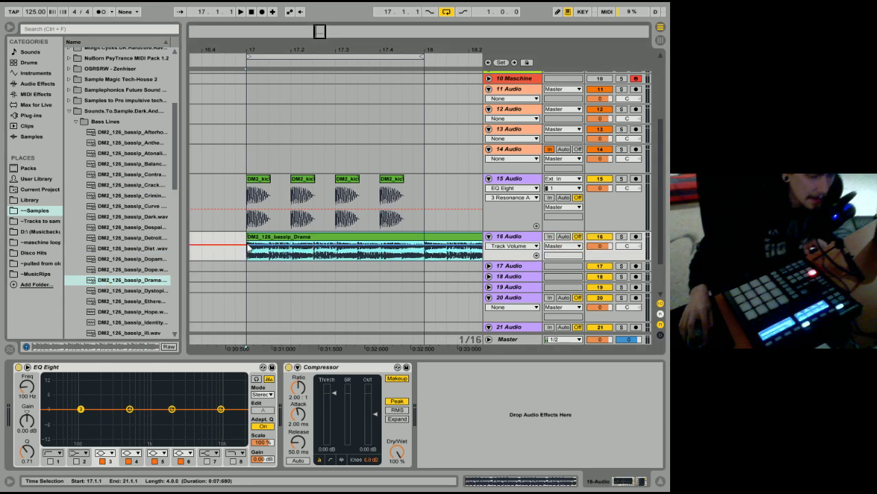
pyautogui.click(610, 198)
pyautogui.moveTo(612, 200); pyautogui.dragTo(607, 269)
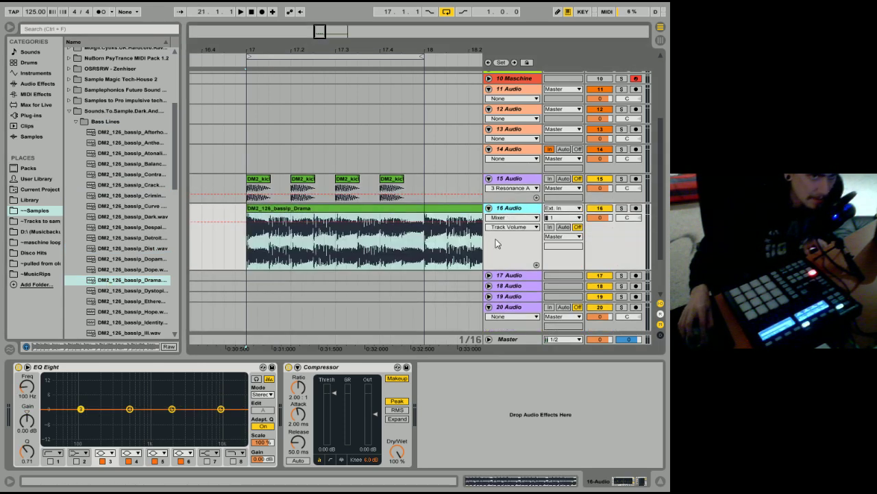
# - Play back the kick loop together with the Drama bass line
pyautogui.click(387, 209)
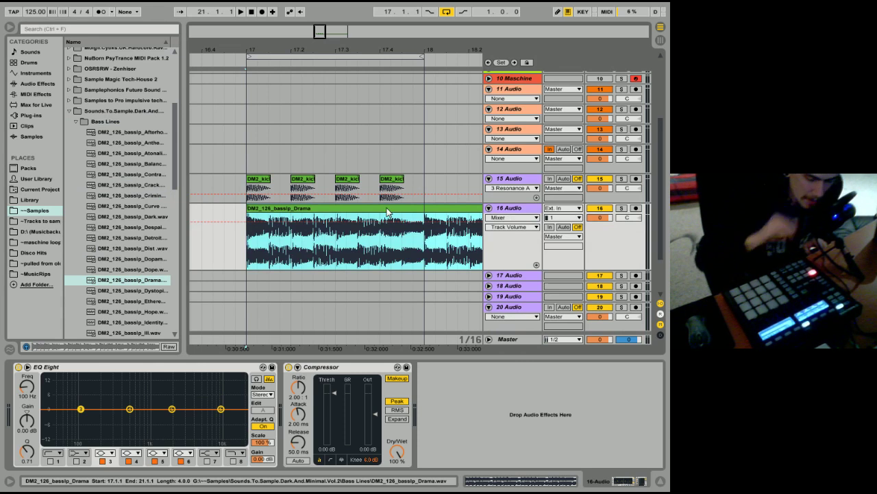
pyautogui.press('space')
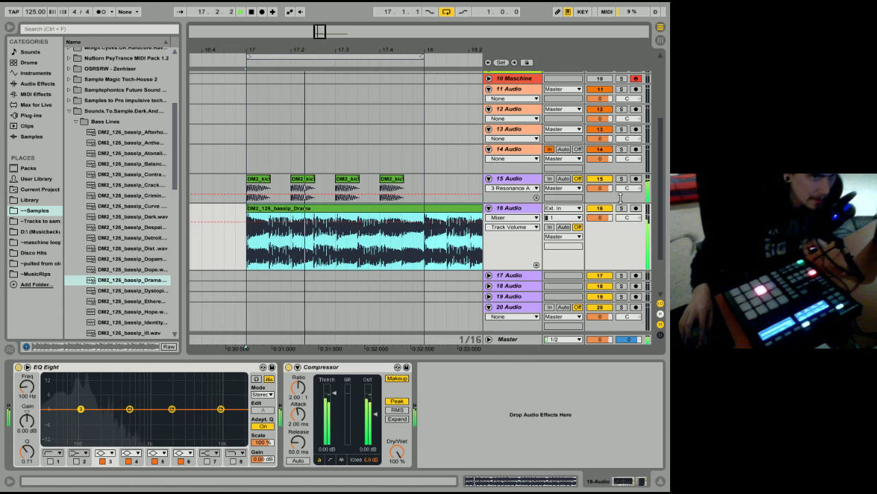
pyautogui.press('space')
# - Preview further bass loops, replace the Drama clip on track 16 Audio with DM2_126_basslp_Ill at 17.1.1, and audition it
pyautogui.click(133, 300)
pyautogui.scroll(-2, 132, 301)
pyautogui.click(108, 251)
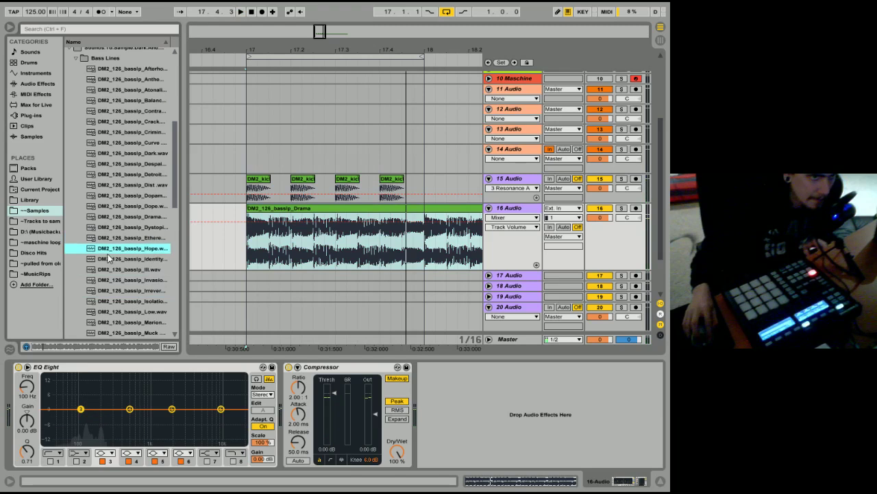
pyautogui.click(108, 273)
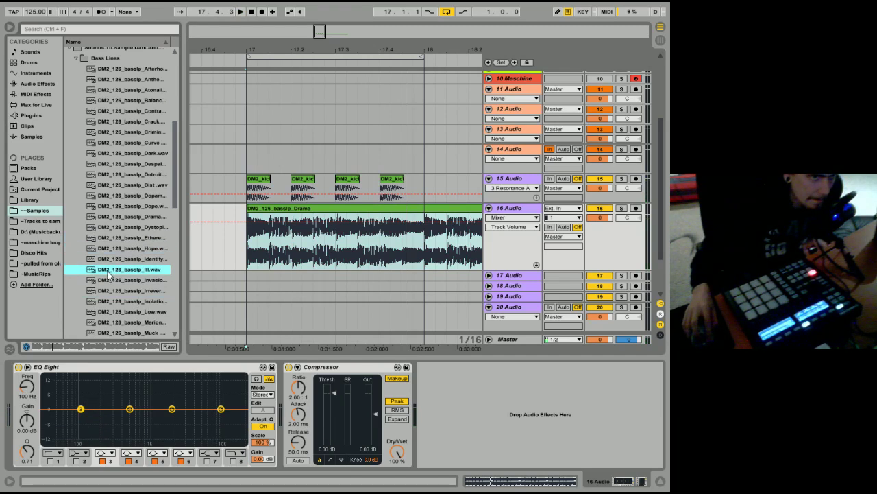
pyautogui.moveTo(107, 274); pyautogui.dragTo(250, 228)
pyautogui.press('space')
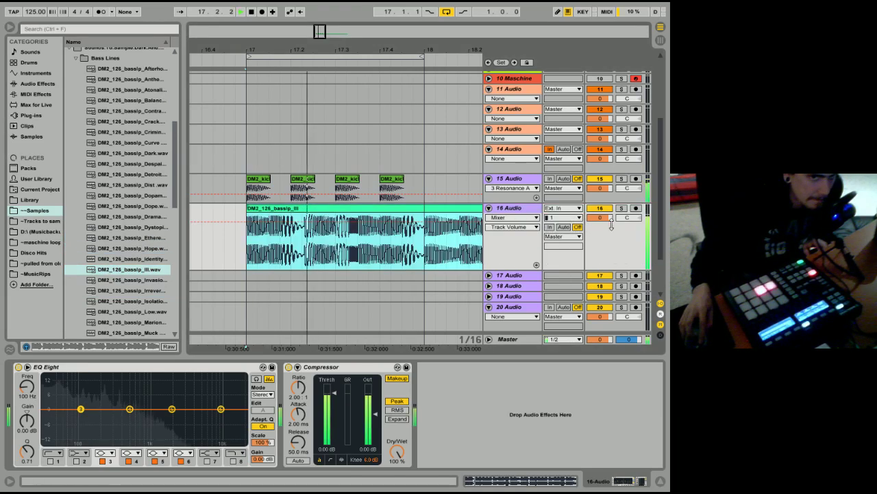
pyautogui.press('space')
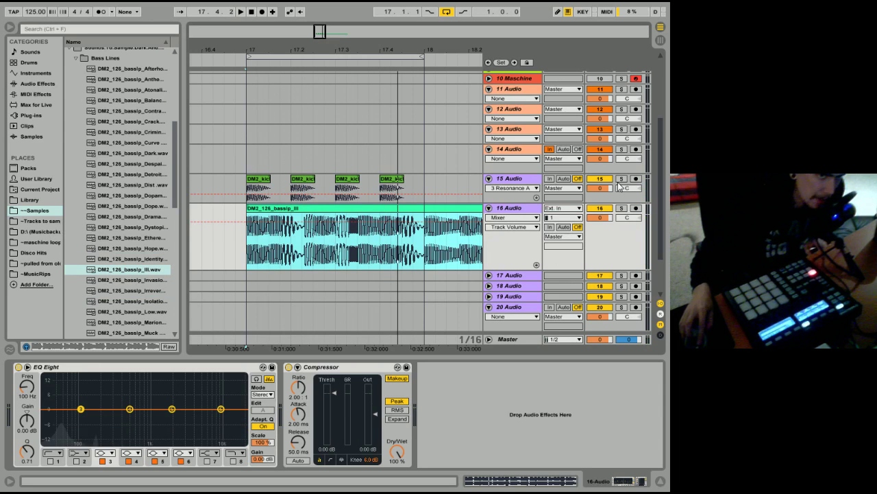
# - Delete the section of the bass clip from 18.1.1 to 18.1.4 on track 16 Audio
pyautogui.moveTo(425, 239); pyautogui.dragTo(447, 243)
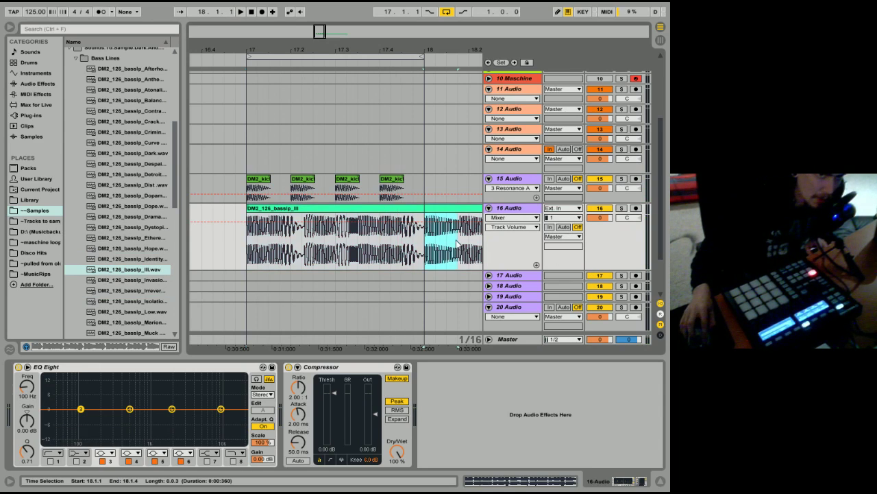
pyautogui.press('Delete')
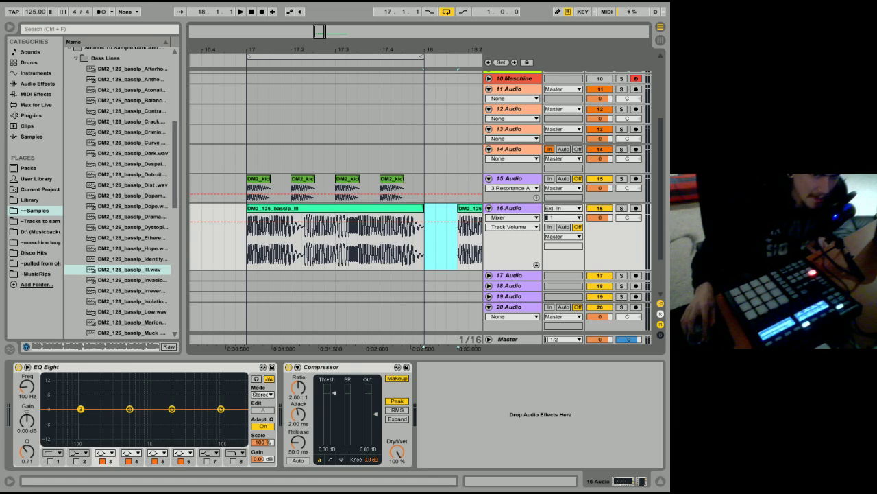
# - Bring up the two Audio Repeater windows and minimize both of them
pyautogui.hotkey('alt', 'Tab')
pyautogui.hotkey('alt', 'Tab')
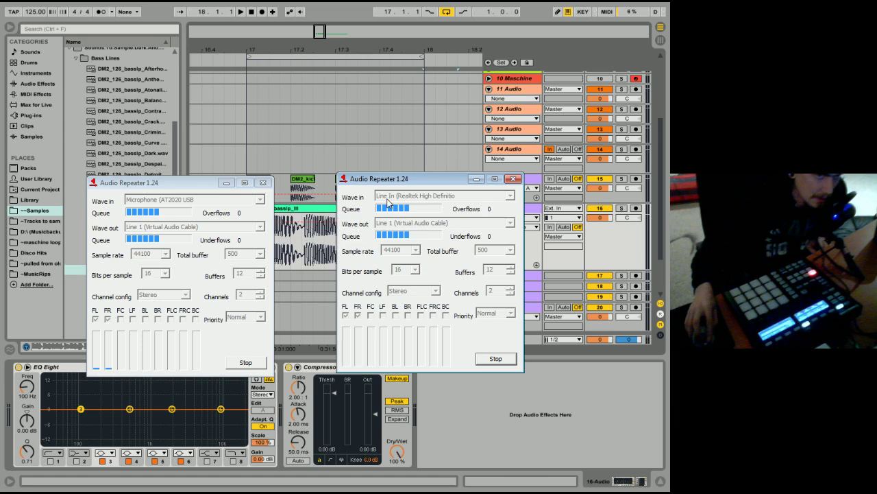
pyautogui.click(476, 179)
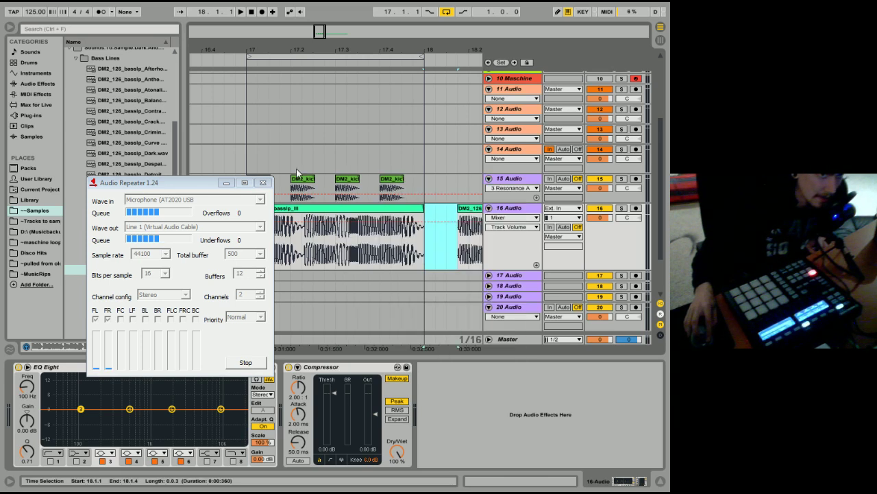
pyautogui.click(227, 183)
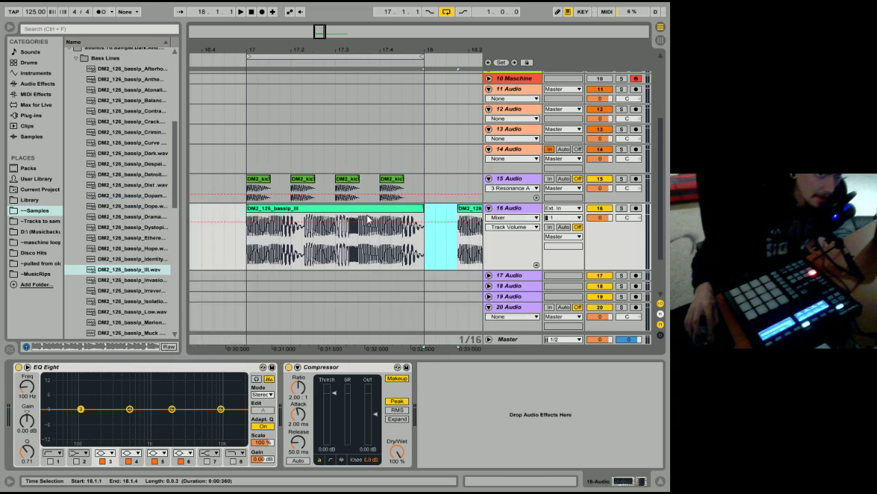
# - Delete the leftover bass clip from 18.1.4 to 21.1.1 on track 16 Audio and slightly enlarge track 15 Audio
pyautogui.click(473, 213)
pyautogui.press('Delete')
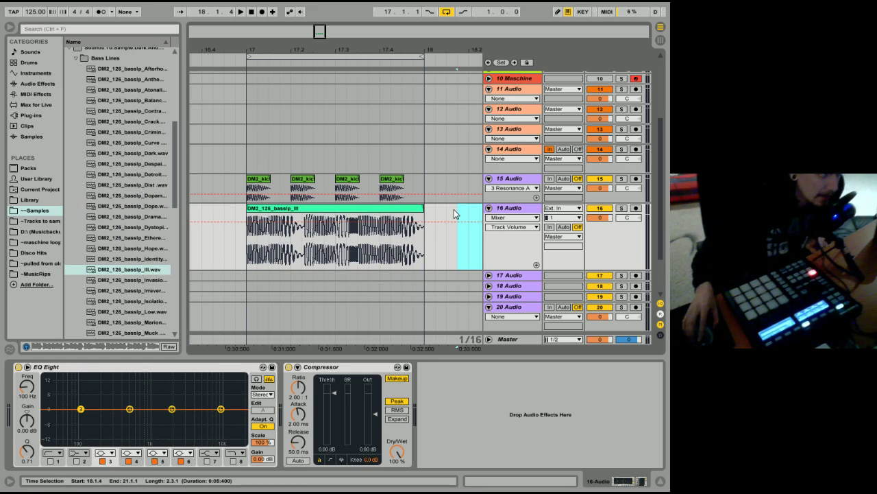
pyautogui.click(626, 247)
pyautogui.moveTo(625, 200); pyautogui.dragTo(625, 210)
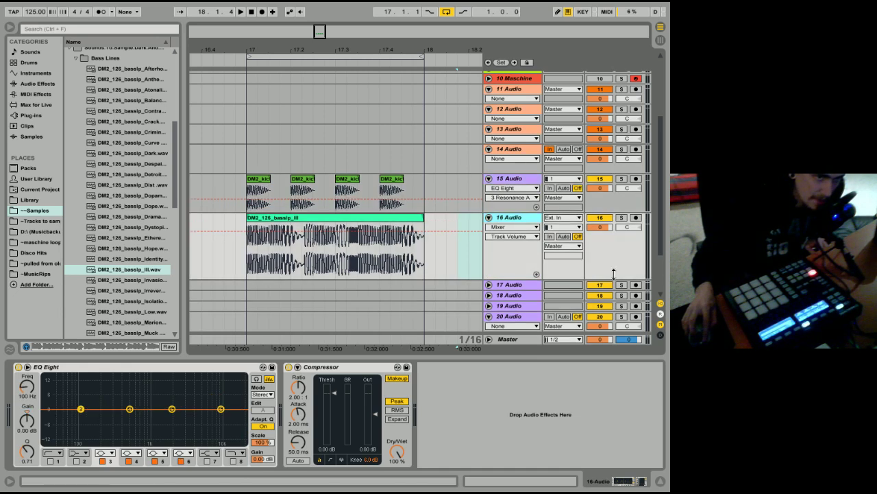
# - Solo track 16 Audio and play the bass loop to examine its low frequencies in the EQ Eight spectrum
pyautogui.click(261, 195)
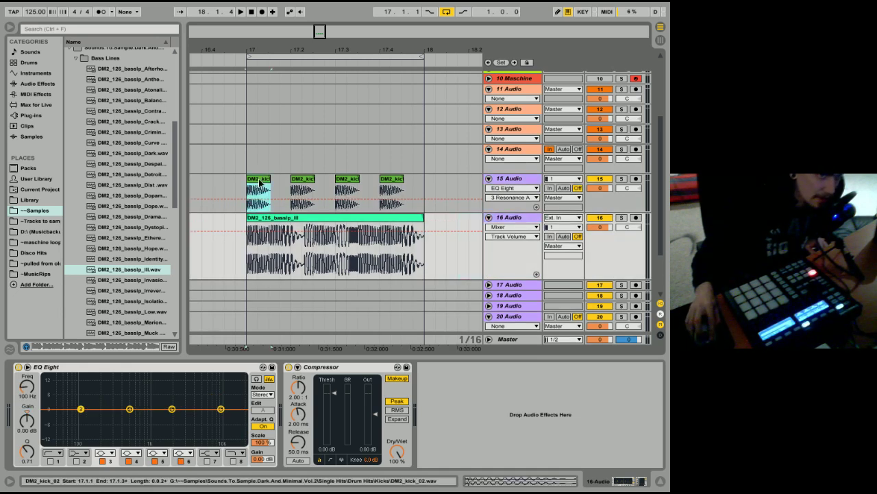
pyautogui.moveTo(256, 53); pyautogui.dragTo(386, 255)
pyautogui.click(621, 218)
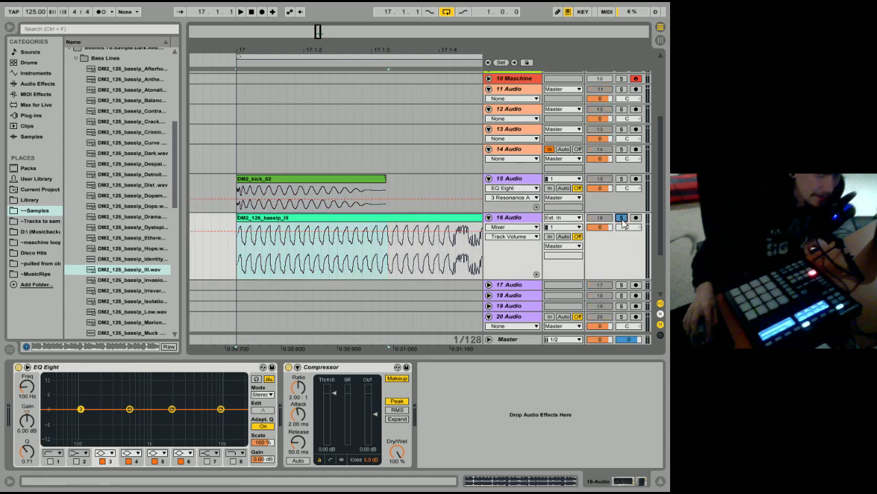
pyautogui.press('space')
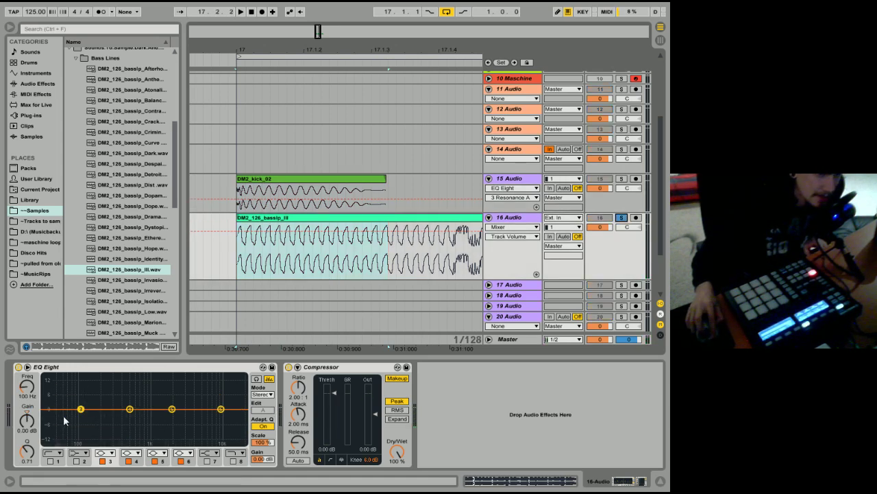
pyautogui.press('space')
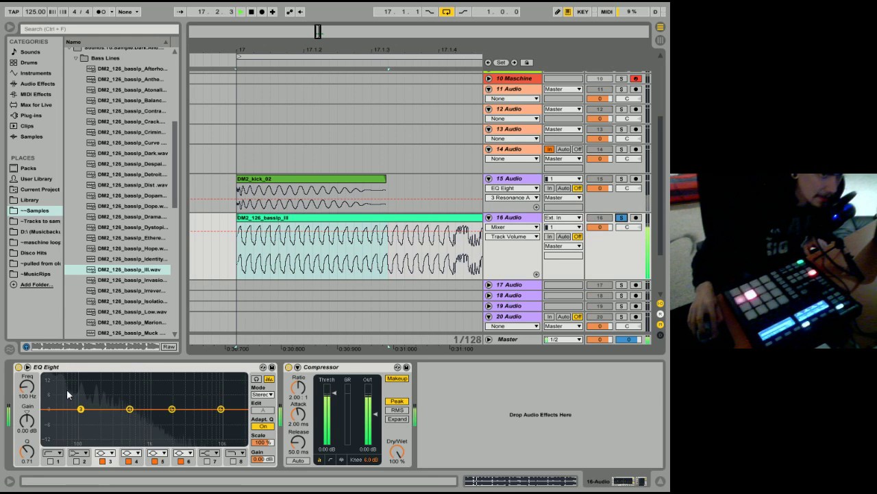
pyautogui.press('space')
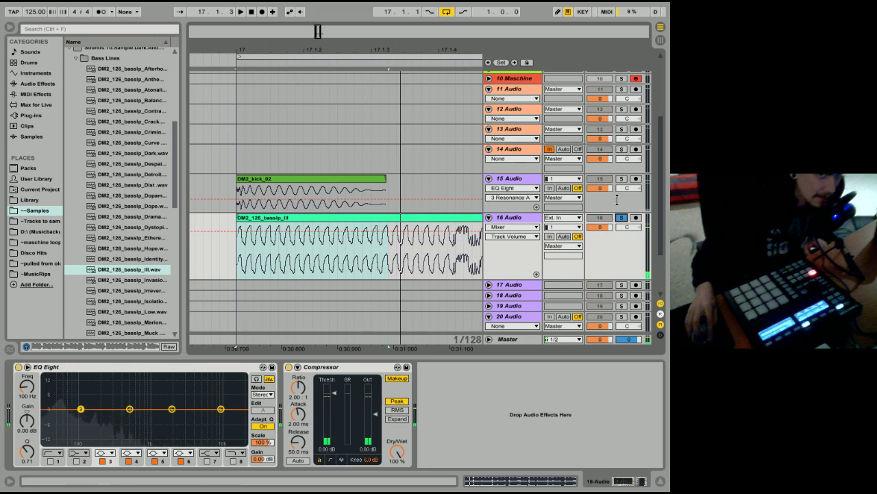
# - Solo track 15 Audio and play the kick to compare its spectrum in EQ Eight with the bass
pyautogui.click(621, 179)
pyautogui.click(621, 179)
pyautogui.press('space')
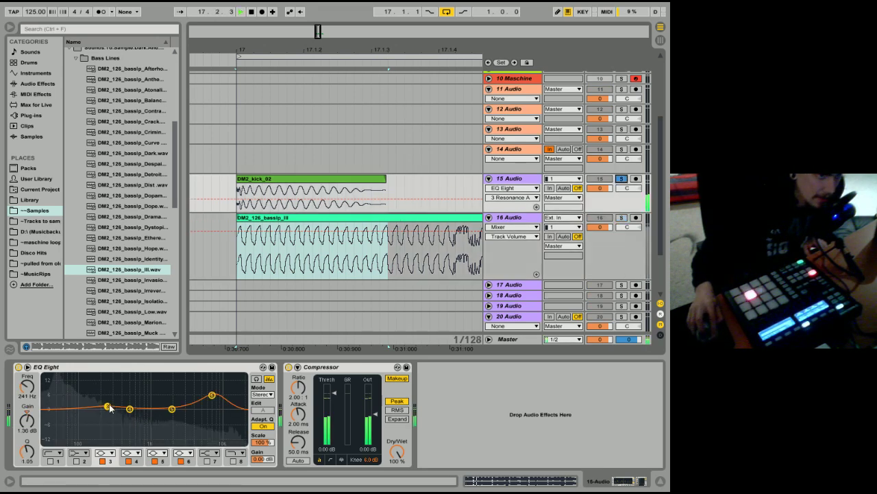
pyautogui.press('space')
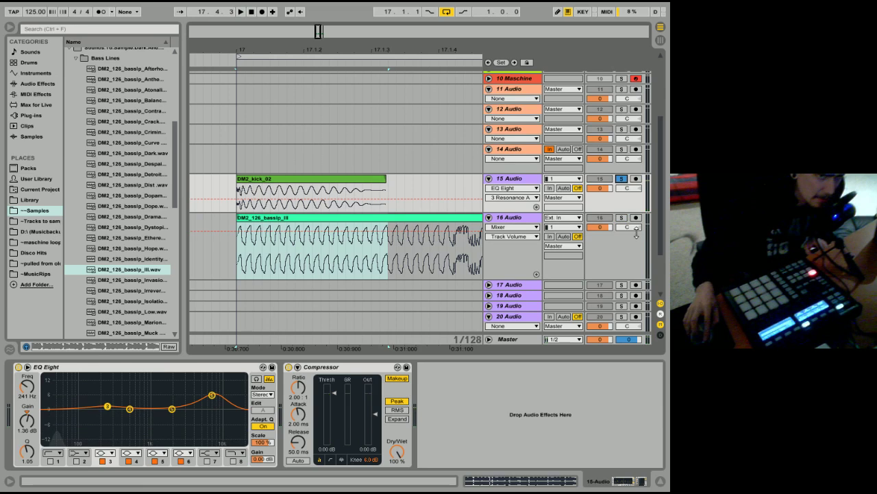
# - Enable EQ Eight's filter 1 low cut on track 16 Audio, move it to 347 Hz, and audition the bass with the kick
pyautogui.click(614, 231)
pyautogui.click(621, 218)
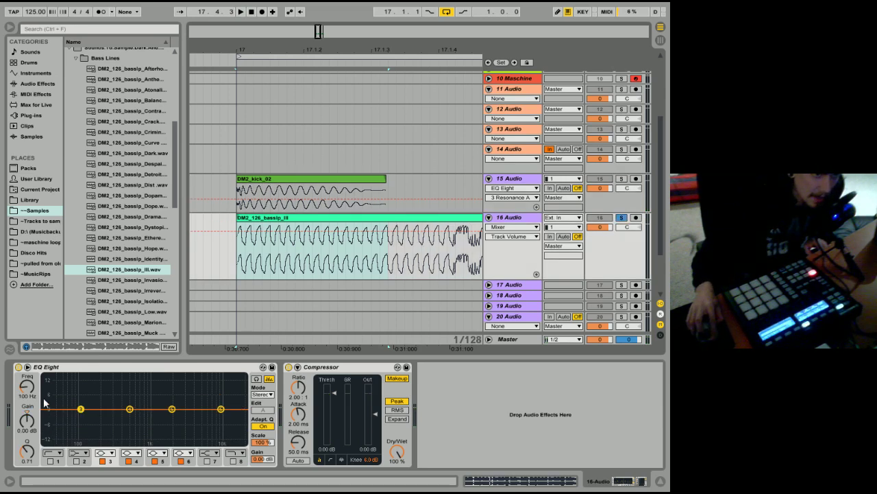
pyautogui.click(50, 461)
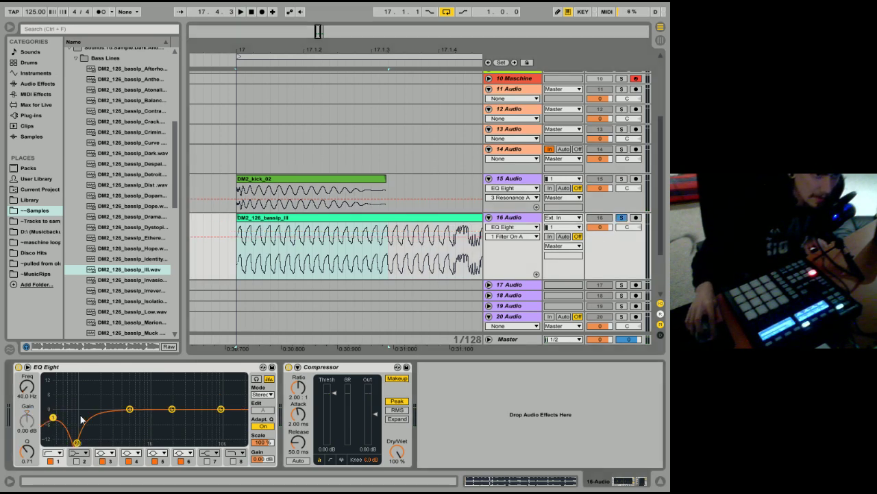
pyautogui.moveTo(58, 416); pyautogui.dragTo(145, 416)
pyautogui.press('space')
pyautogui.click(621, 217)
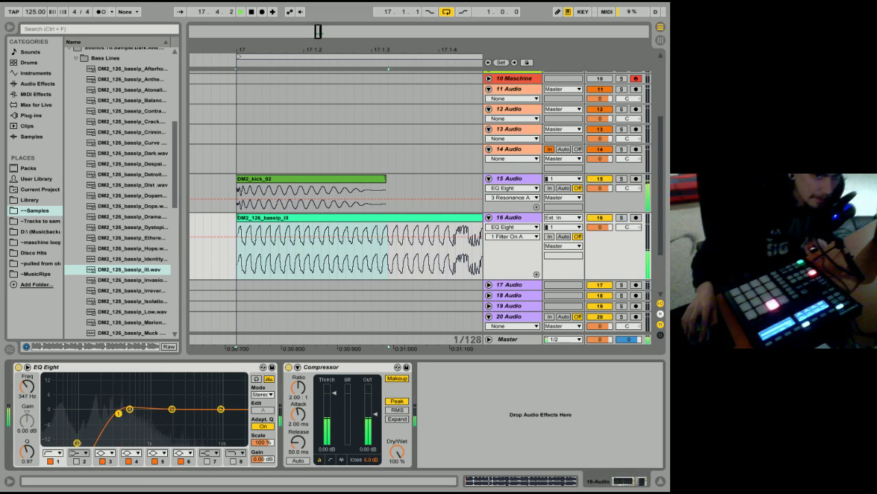
pyautogui.press('space')
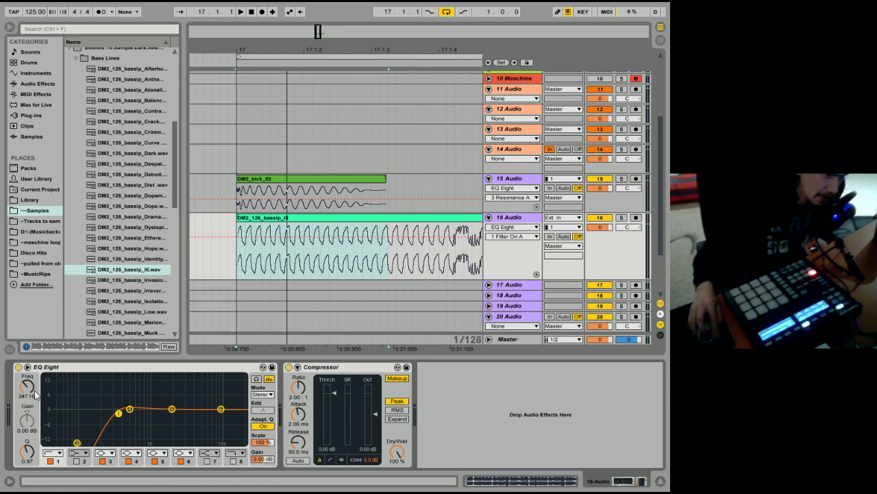
# - Bypass EQ Eight on track 16 Audio and enable Sidechain in that track's Compressor
pyautogui.click(18, 366)
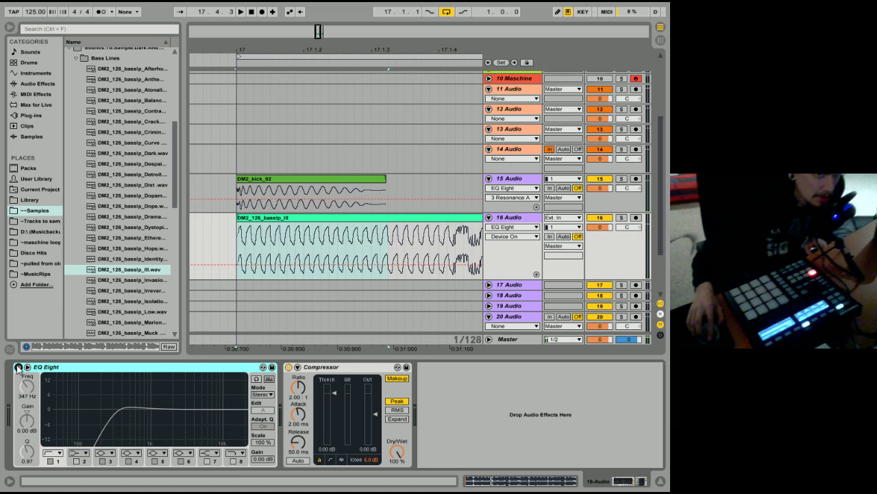
pyautogui.moveTo(294, 52); pyautogui.dragTo(251, 52)
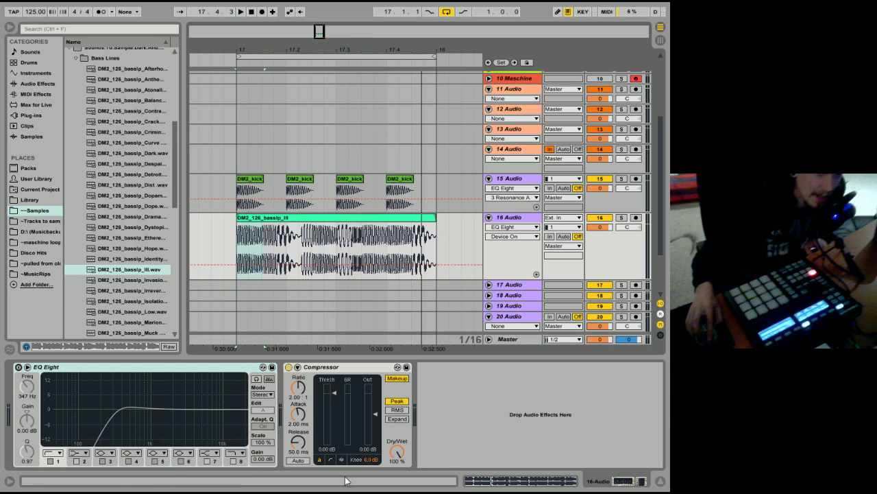
pyautogui.click(310, 368)
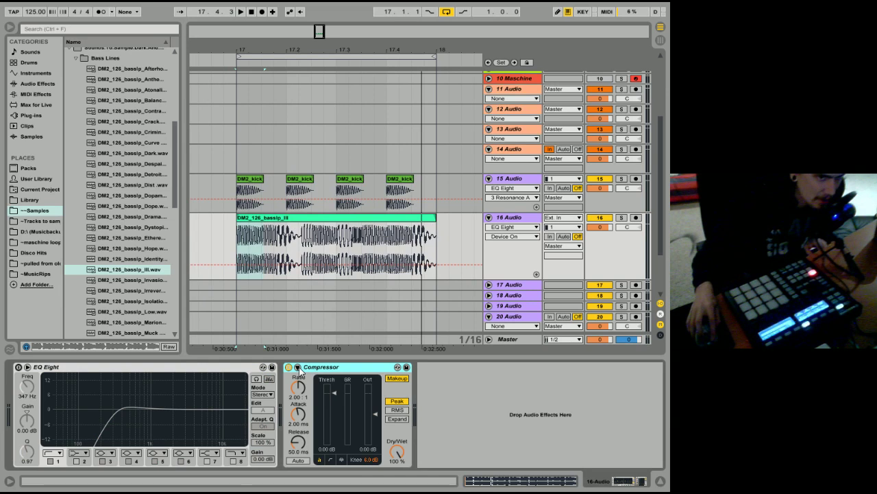
pyautogui.click(299, 368)
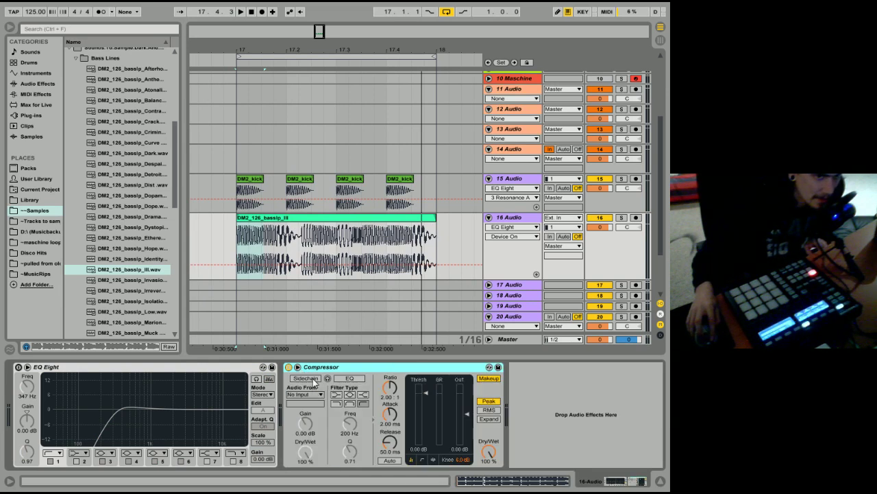
pyautogui.click(304, 379)
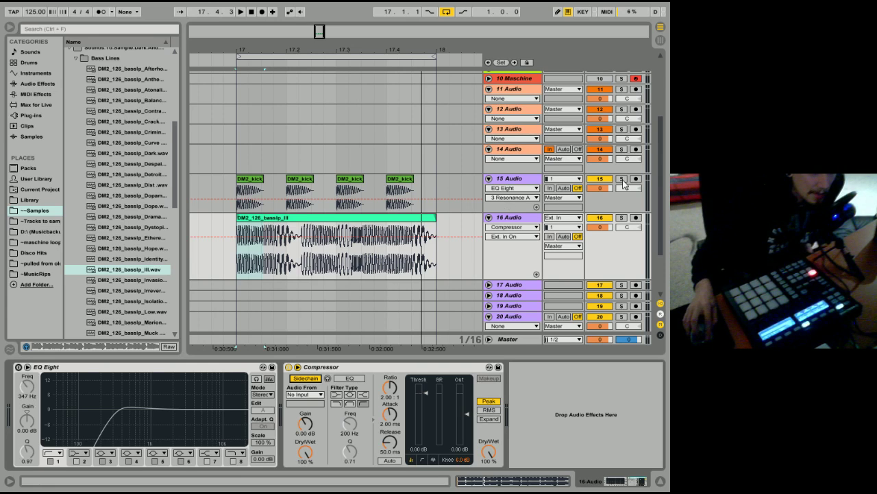
# - Solo track 15 Audio, lower EQ Eight's band 6 to 3.60 dB at 7.62 kHz, and audition the kick
pyautogui.click(608, 199)
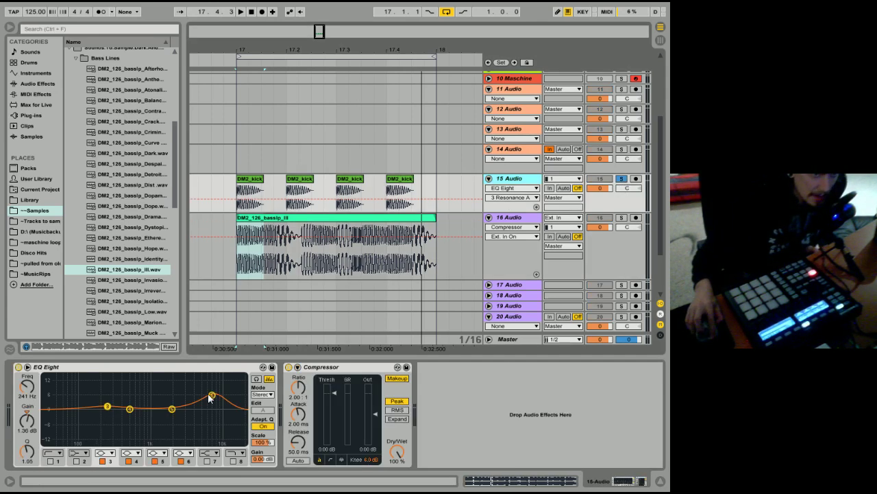
pyautogui.moveTo(209, 398); pyautogui.dragTo(211, 404)
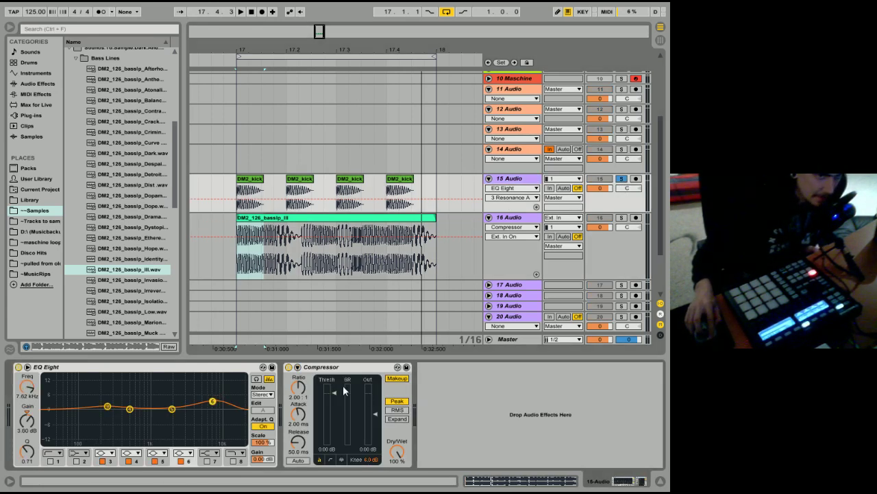
pyautogui.click(256, 179)
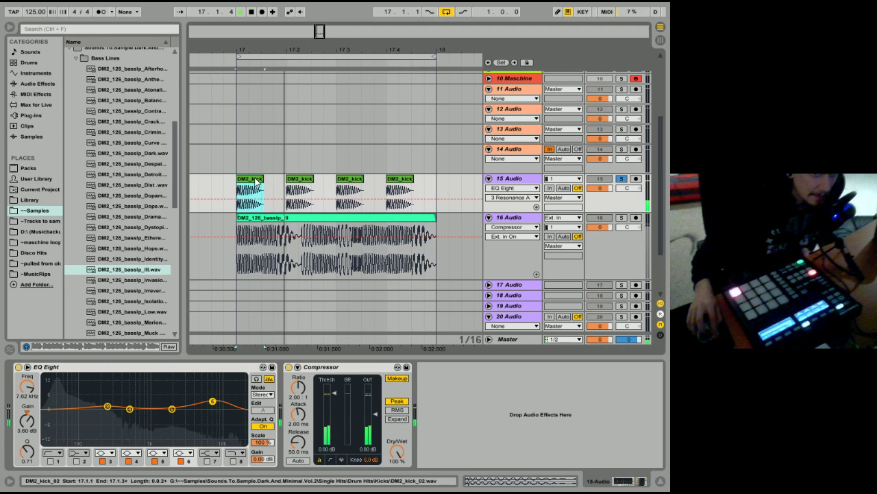
# - Turn off Makeup in track 15 Audio's Compressor and lower the threshold to -47.0 dB while auditioning the kick
pyautogui.click(331, 394)
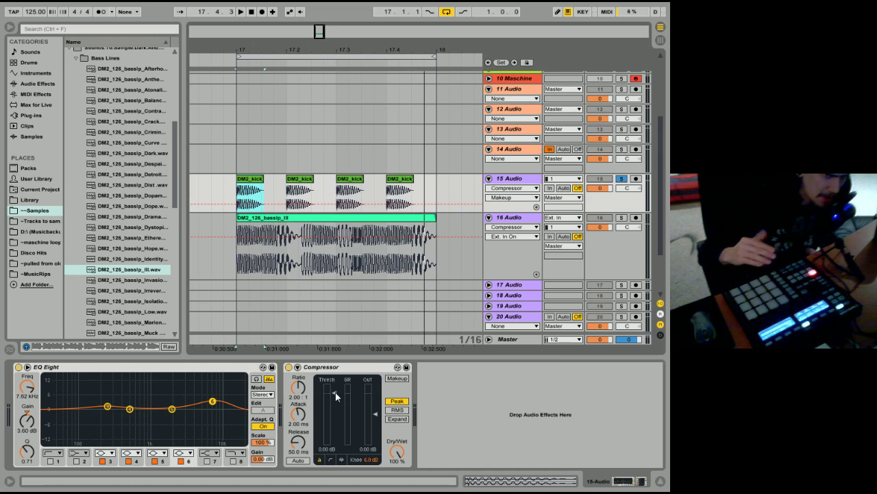
pyautogui.click(335, 392)
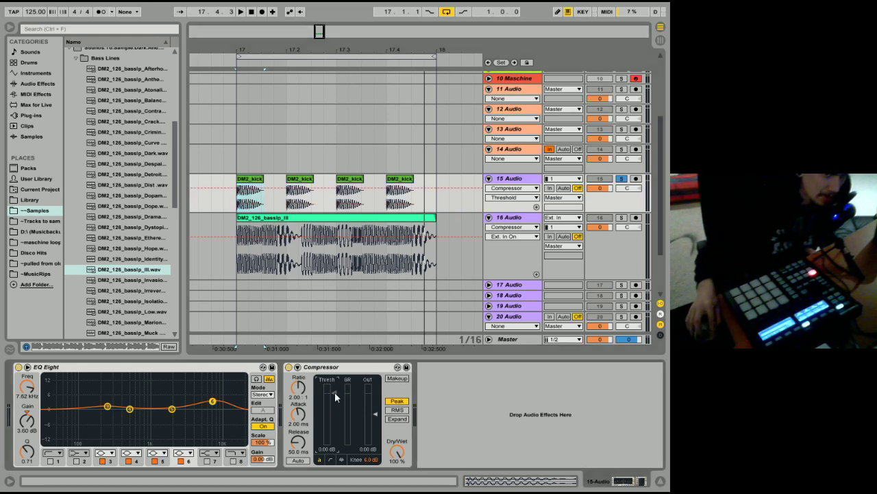
pyautogui.press('space')
pyautogui.press('space')
pyautogui.moveTo(335, 392); pyautogui.dragTo(336, 438)
pyautogui.press('space')
pyautogui.press('space')
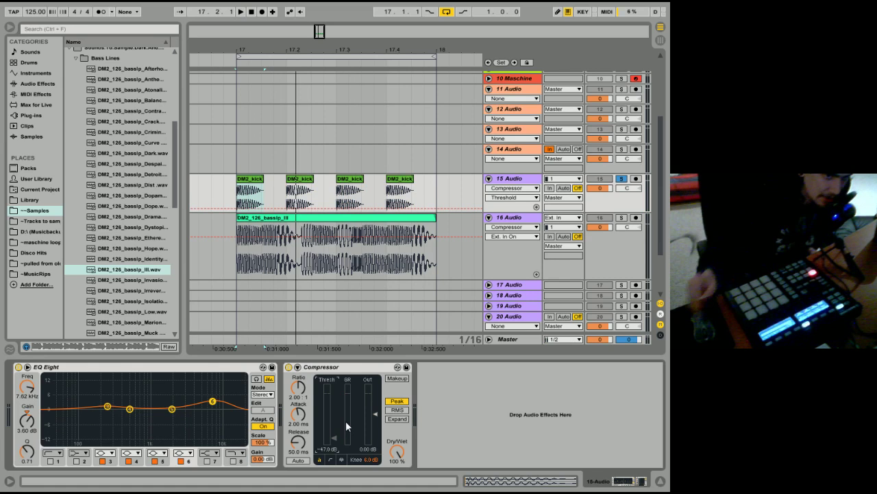
# - Return the Compressor threshold to its default of 0.00 dB and play the kick with the activity view shown
pyautogui.rightClick(333, 400)
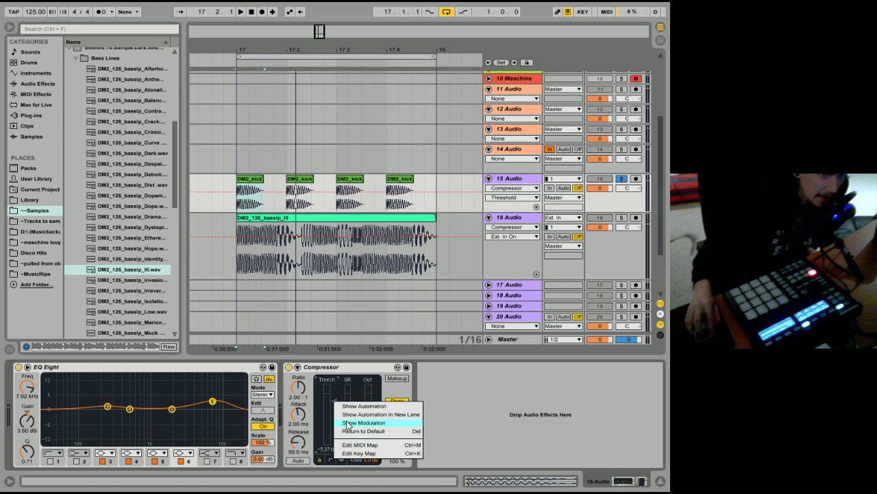
pyautogui.click(349, 431)
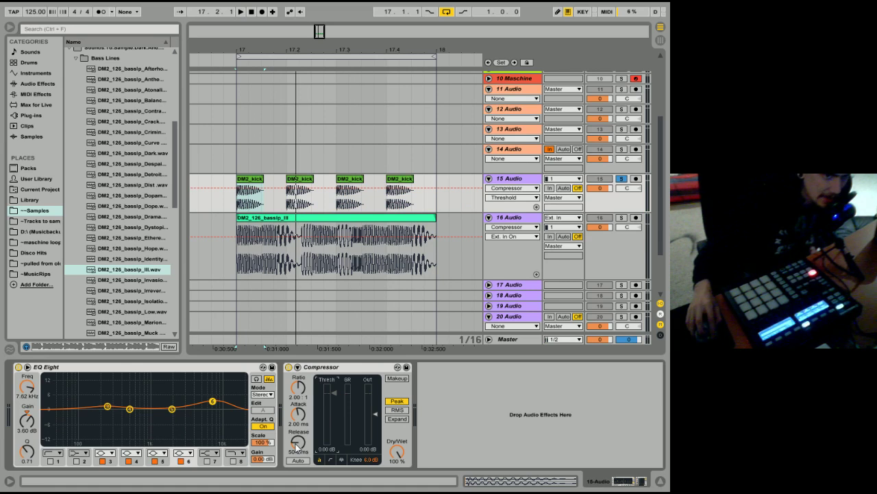
pyautogui.click(341, 460)
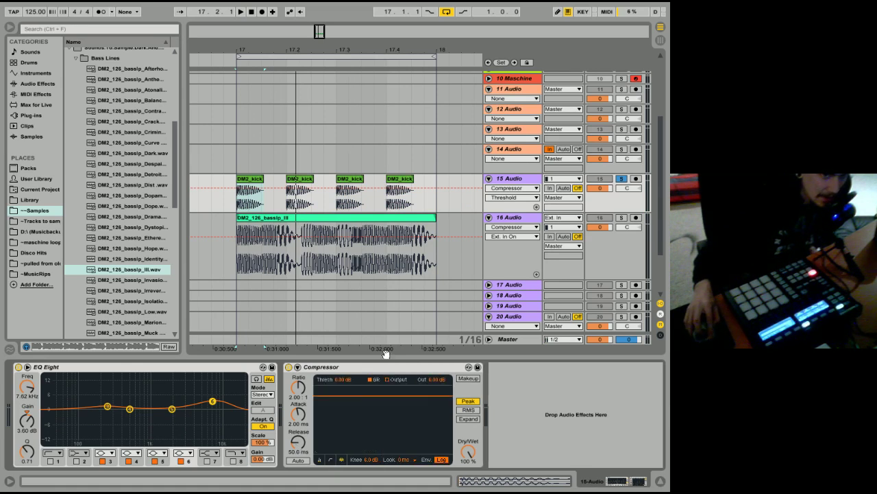
pyautogui.press('space')
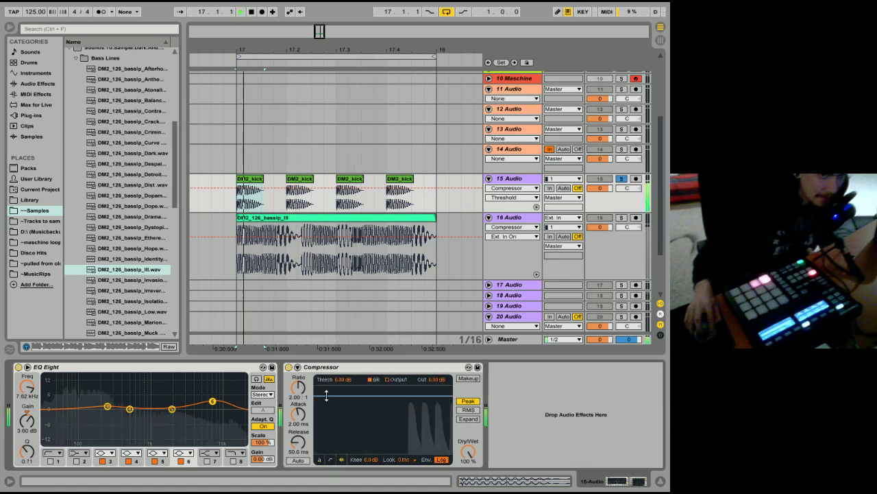
# - Compare the Compressor's display views on track 15 Audio, finishing on the activity view
pyautogui.click(320, 460)
pyautogui.click(341, 460)
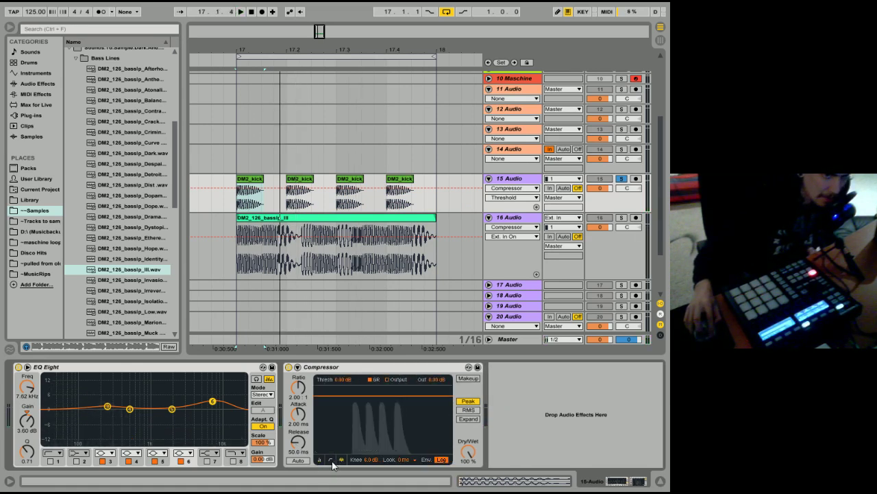
pyautogui.click(332, 461)
pyautogui.click(341, 460)
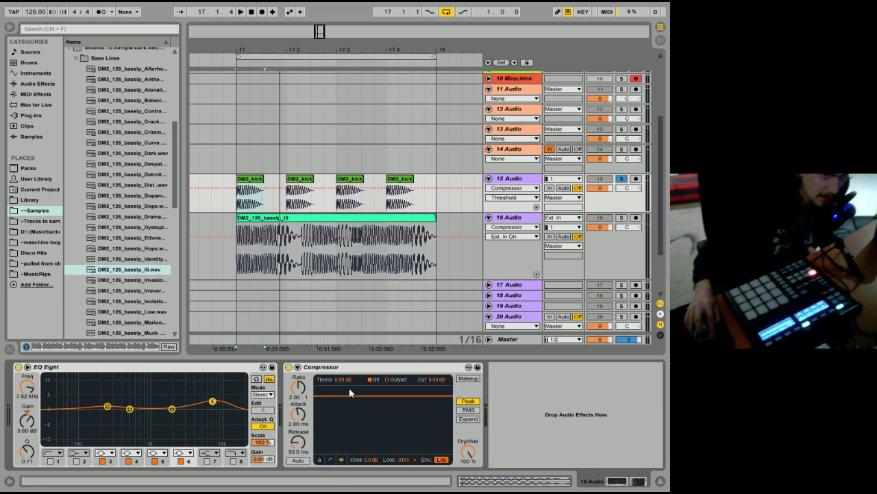
pyautogui.click(320, 460)
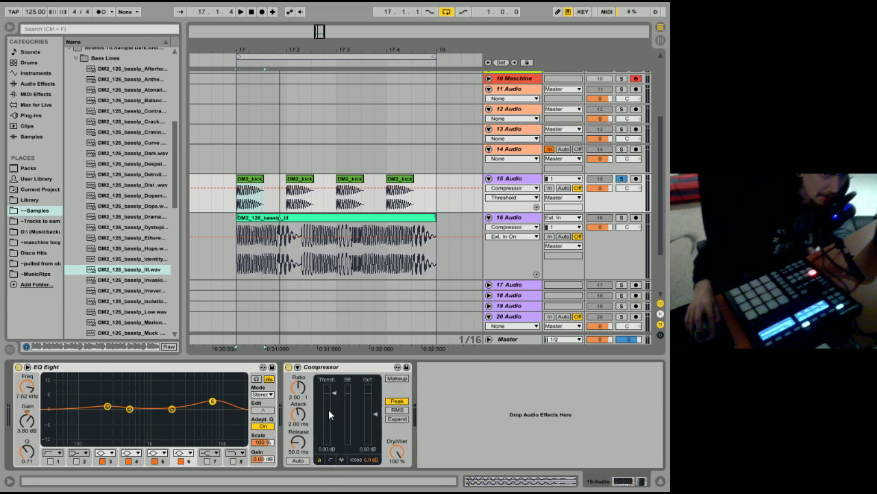
pyautogui.click(331, 460)
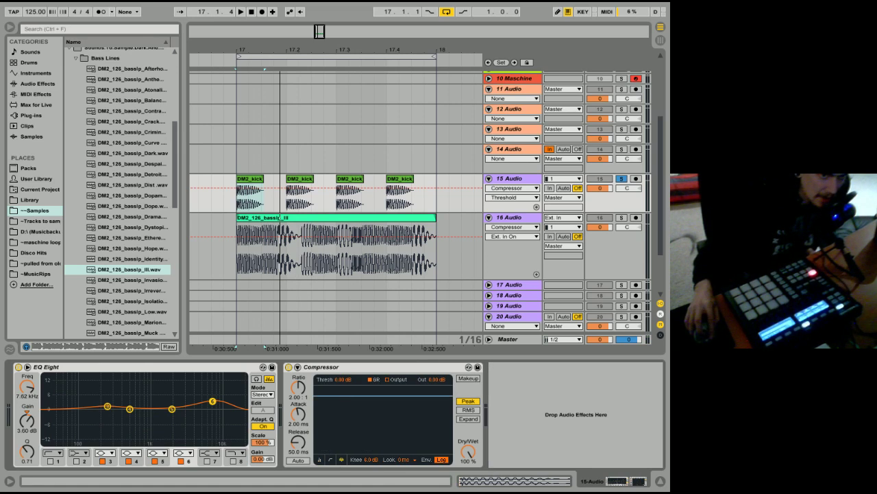
# - Set the Compressor's attack to 0.01 ms and lower its threshold to -19.7 dB while auditioning the kick
pyautogui.moveTo(348, 422); pyautogui.dragTo(348, 424)
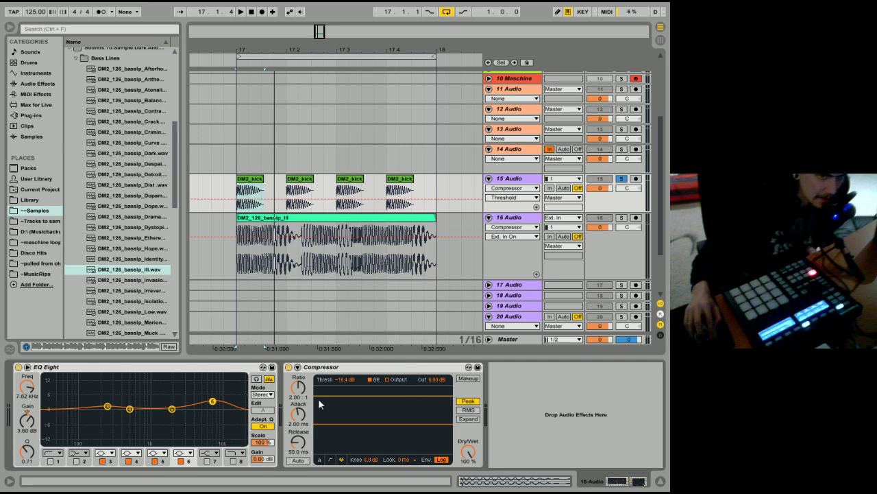
pyautogui.moveTo(345, 379)
pyautogui.mouseDown()
pyautogui.moveTo(345, 351)
pyautogui.moveTo(345, 376)
pyautogui.mouseUp()
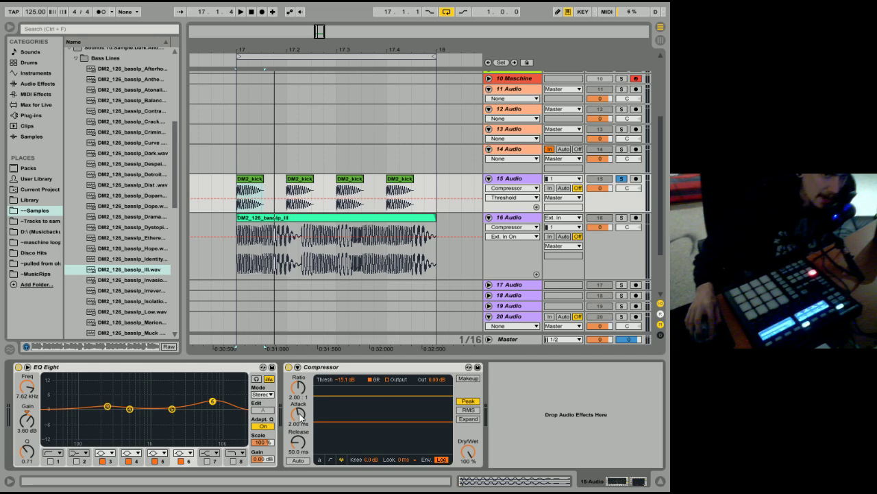
pyautogui.moveTo(298, 413); pyautogui.dragTo(297, 429)
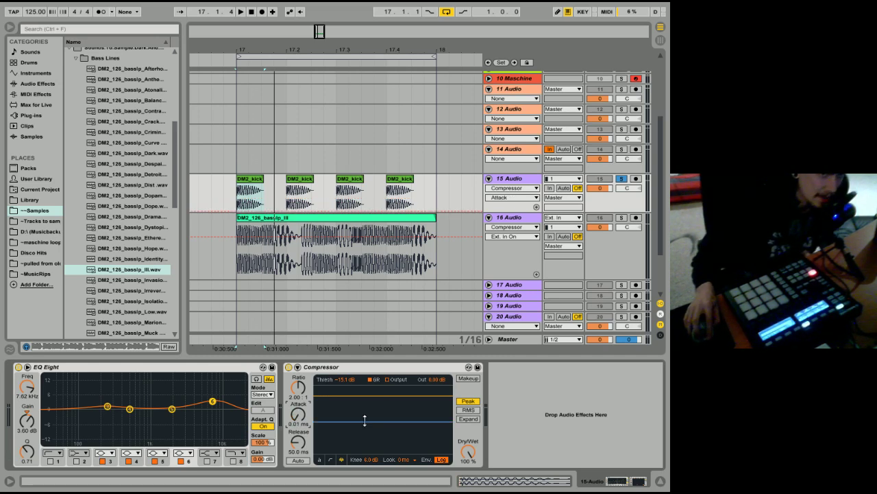
pyautogui.press('space')
pyautogui.moveTo(365, 421)
pyautogui.mouseDown()
pyautogui.moveTo(365, 454)
pyautogui.moveTo(364, 428)
pyautogui.mouseUp()
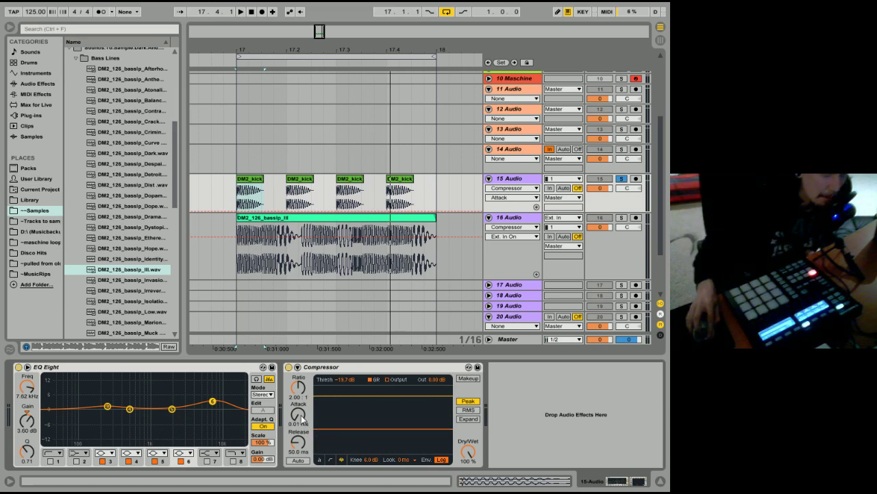
# - Raise the Compressor's attack to 0.96 ms and lower the threshold to -32.1 dB while auditioning the kick
pyautogui.moveTo(301, 419); pyautogui.dragTo(302, 414)
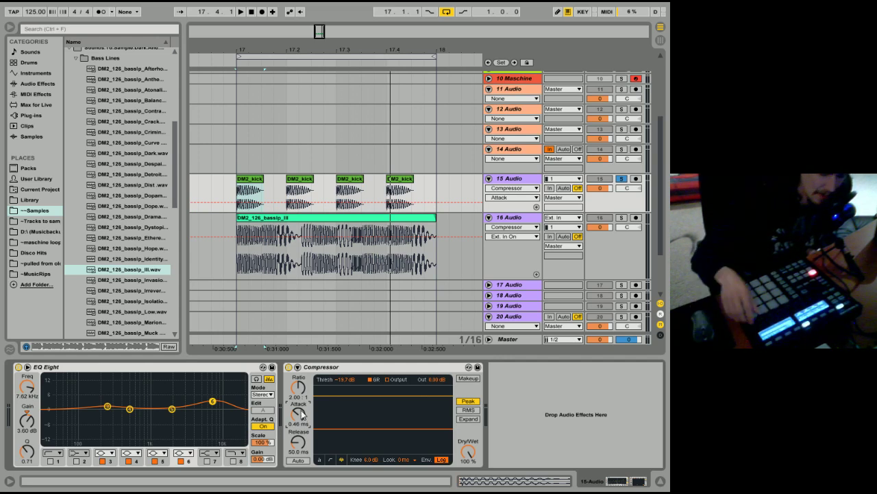
pyautogui.moveTo(297, 414)
pyautogui.mouseDown()
pyautogui.moveTo(298, 442)
pyautogui.moveTo(298, 431)
pyautogui.mouseUp()
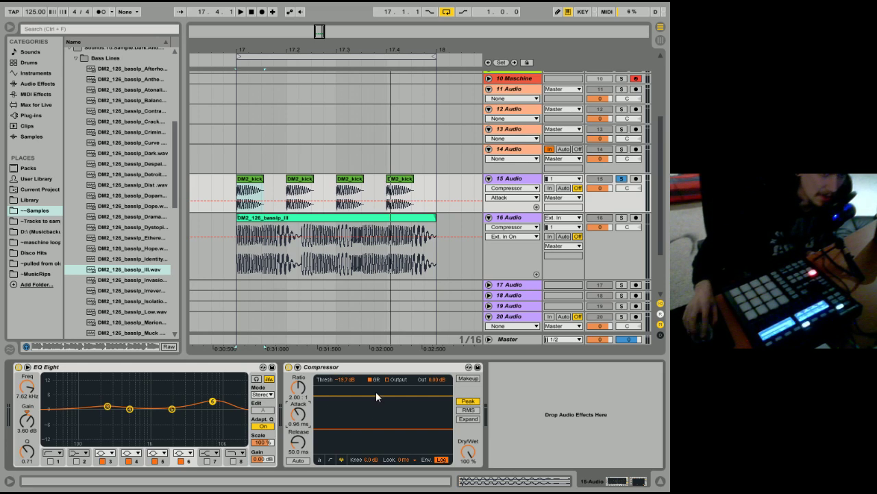
pyautogui.press('space')
pyautogui.moveTo(352, 427); pyautogui.dragTo(352, 439)
pyautogui.press('space')
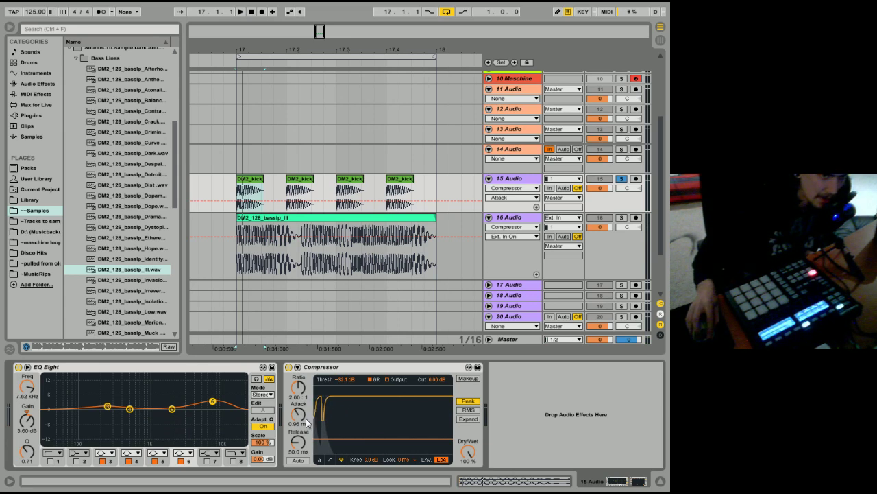
# - Audition the kick with a slow 21.5 ms attack and return the attack to its default of 2.00 ms
pyautogui.press('space')
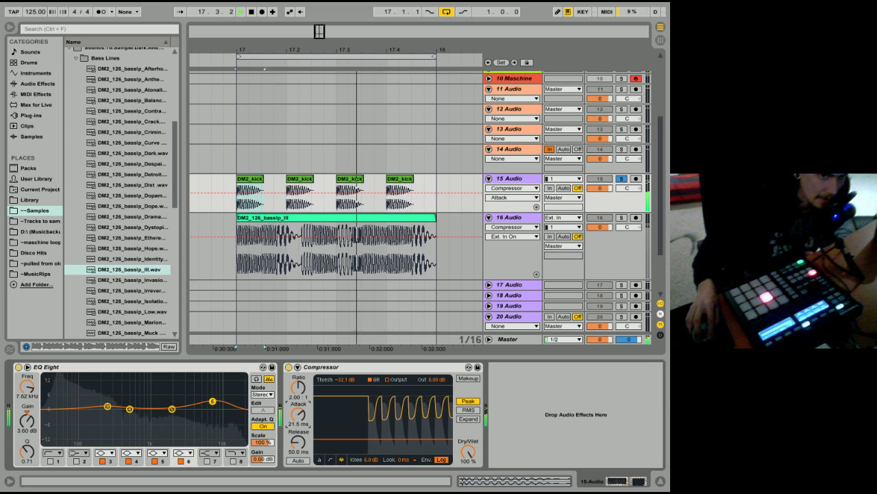
pyautogui.rightClick(304, 415)
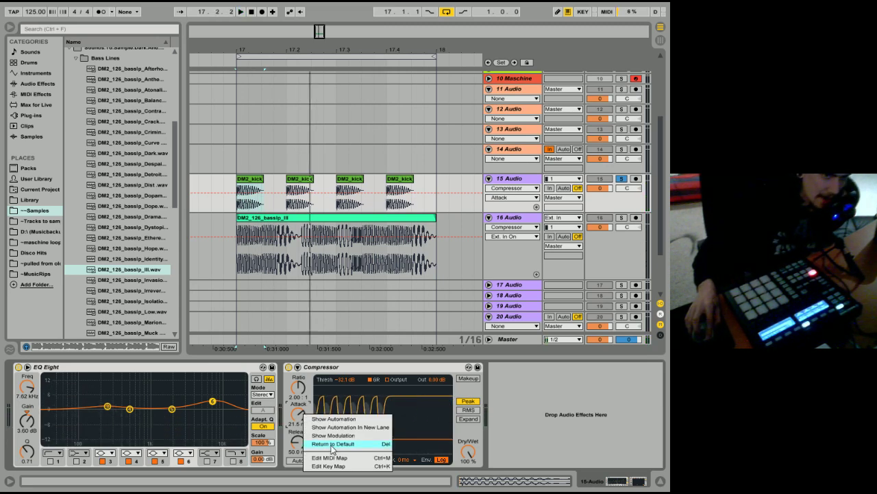
pyautogui.click(322, 443)
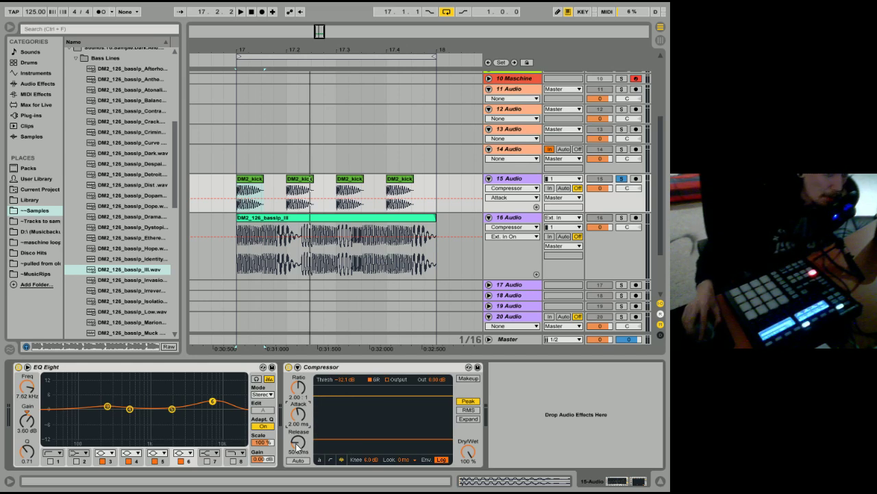
# - Audition the kick with a 1.39 ms attack, raising the Compressor's release to 73.9 ms and on to 3.00 s
pyautogui.moveTo(297, 445); pyautogui.dragTo(297, 437)
pyautogui.press('space')
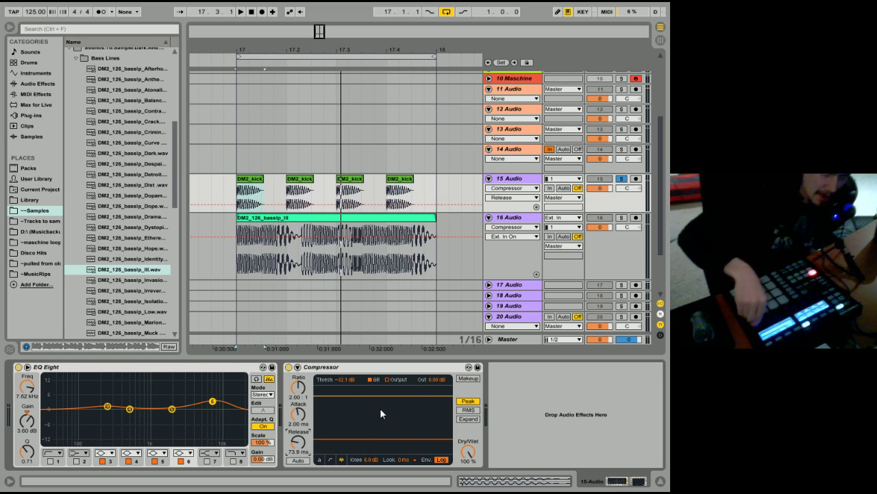
pyautogui.click(257, 179)
pyautogui.press('space')
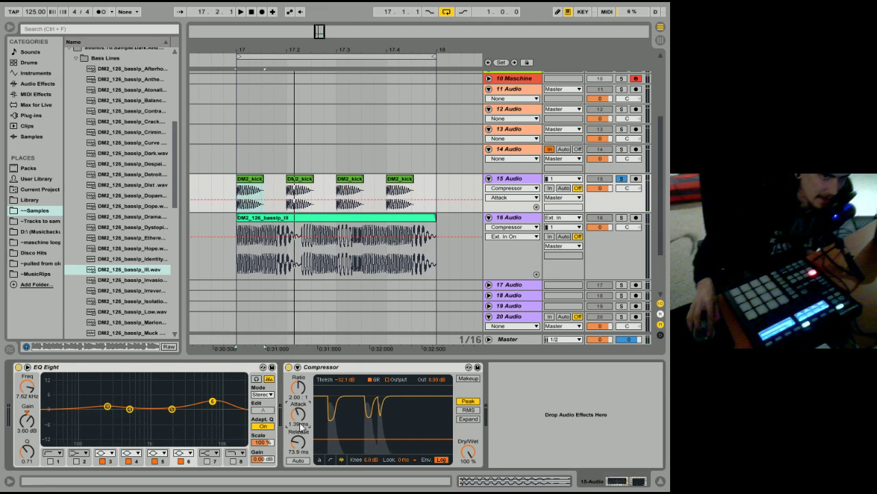
pyautogui.moveTo(302, 446); pyautogui.dragTo(301, 425)
pyautogui.press('space')
pyautogui.press('space')
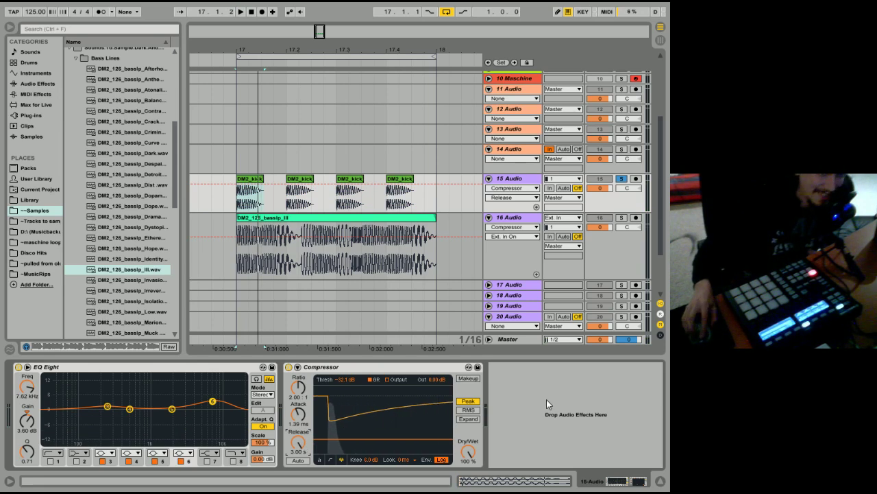
# - Return the Compressor's release and attack to their defaults of 50.0 ms and 2.00 ms
pyautogui.rightClick(300, 441)
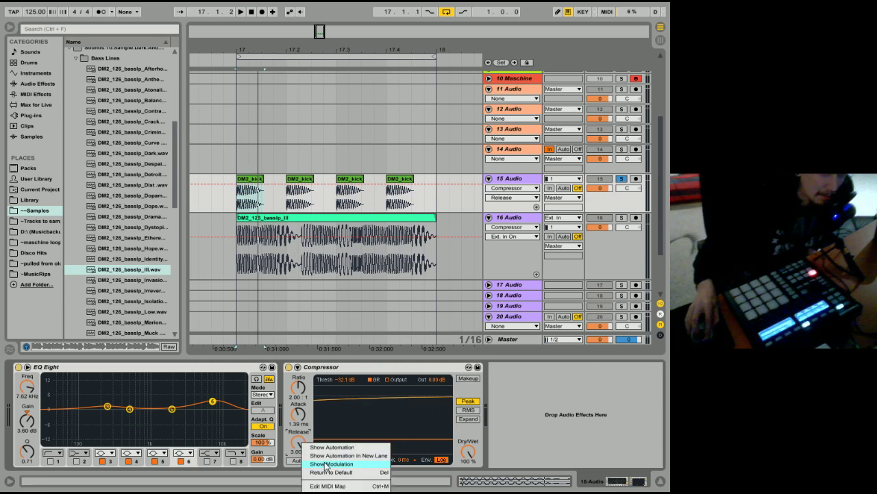
pyautogui.click(325, 465)
pyautogui.click(616, 480)
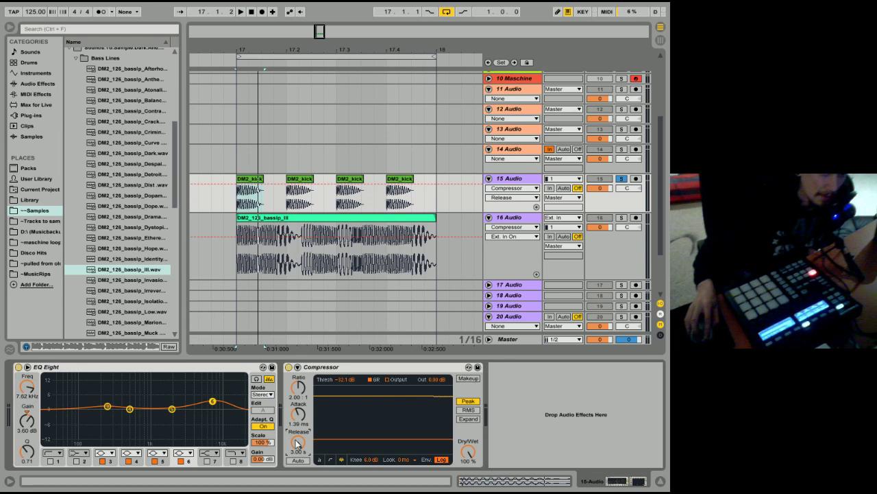
pyautogui.rightClick(297, 444)
pyautogui.click(315, 472)
pyautogui.rightClick(304, 416)
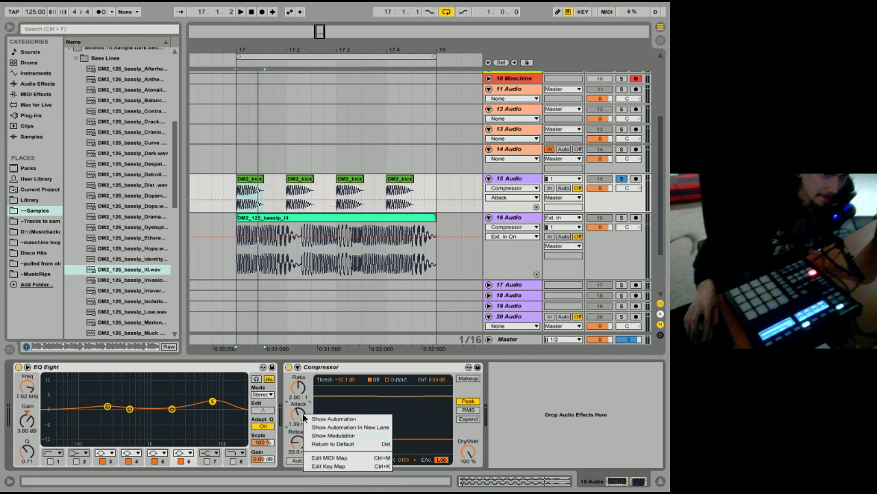
pyautogui.click(323, 444)
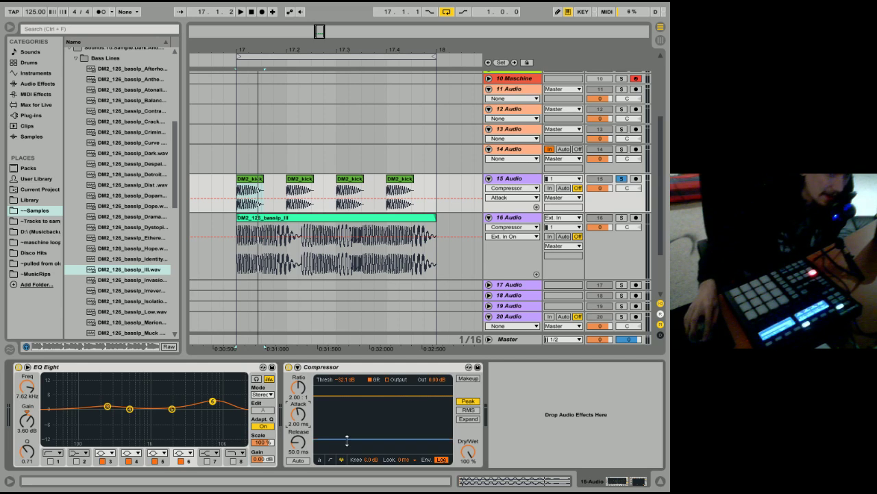
# - Set the Compressor's threshold to -16.0 dB during playback and compare the kick with the device bypassed and active
pyautogui.moveTo(347, 439)
pyautogui.mouseDown()
pyautogui.moveTo(347, 408)
pyautogui.moveTo(347, 433)
pyautogui.mouseUp()
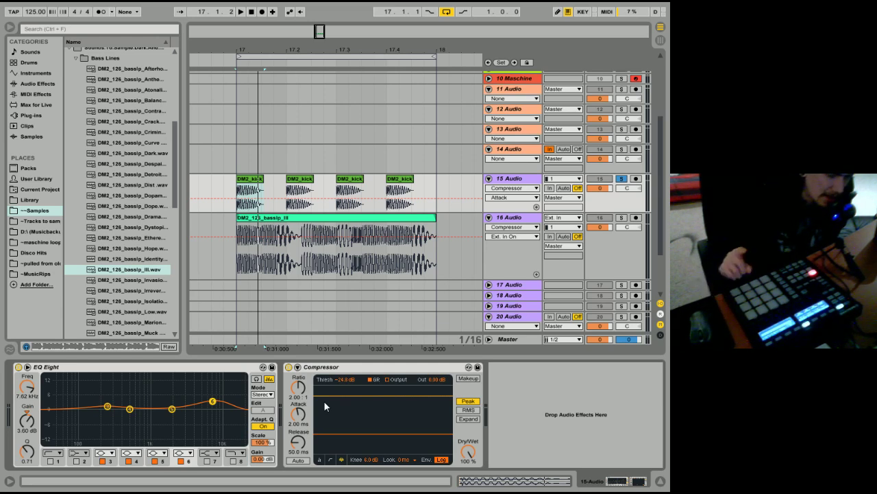
pyautogui.moveTo(340, 434); pyautogui.dragTo(340, 406)
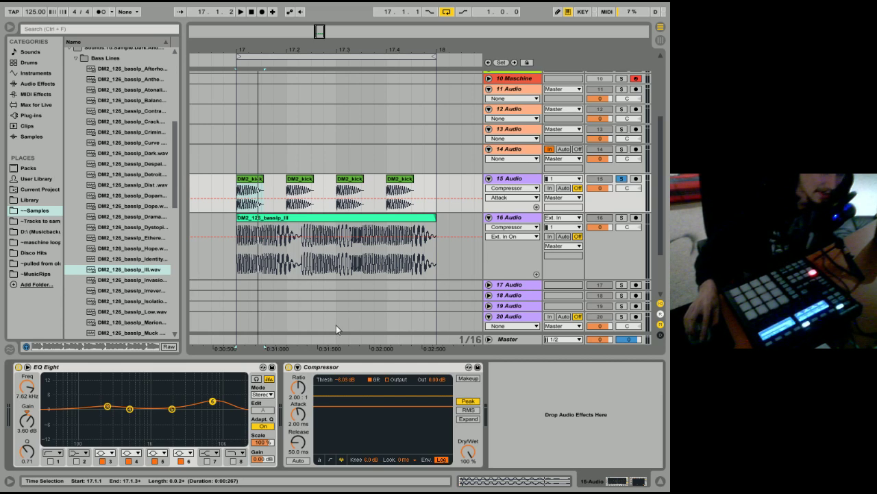
pyautogui.press('space')
pyautogui.moveTo(345, 406); pyautogui.dragTo(346, 425)
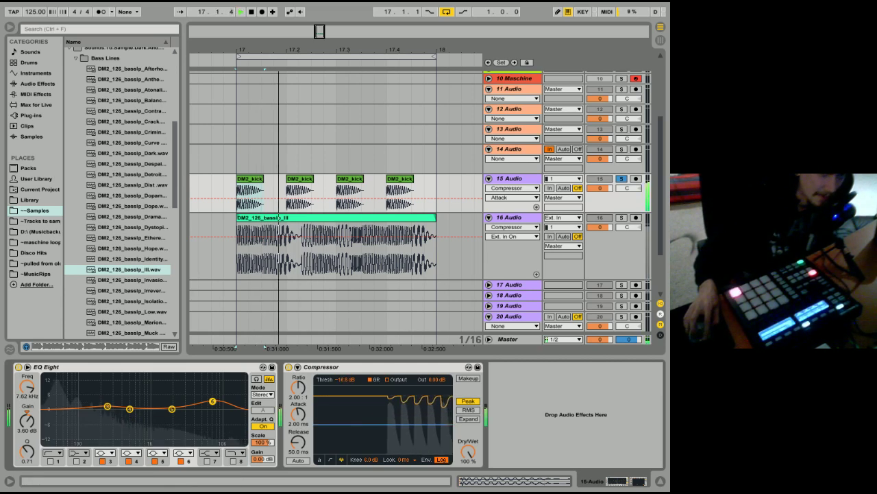
pyautogui.click(288, 366)
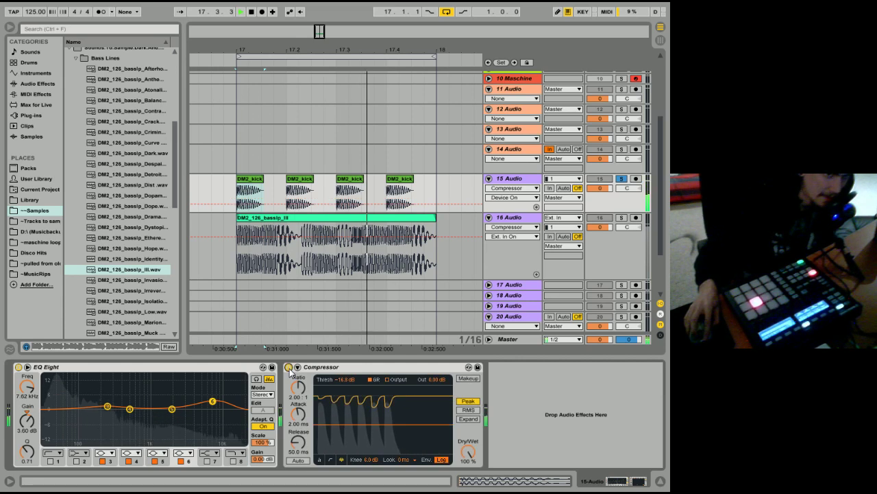
pyautogui.click(289, 367)
# - Raise the Compressor's threshold to -11.9 dB and compare the kick again with the device off and on
pyautogui.moveTo(341, 421); pyautogui.dragTo(340, 415)
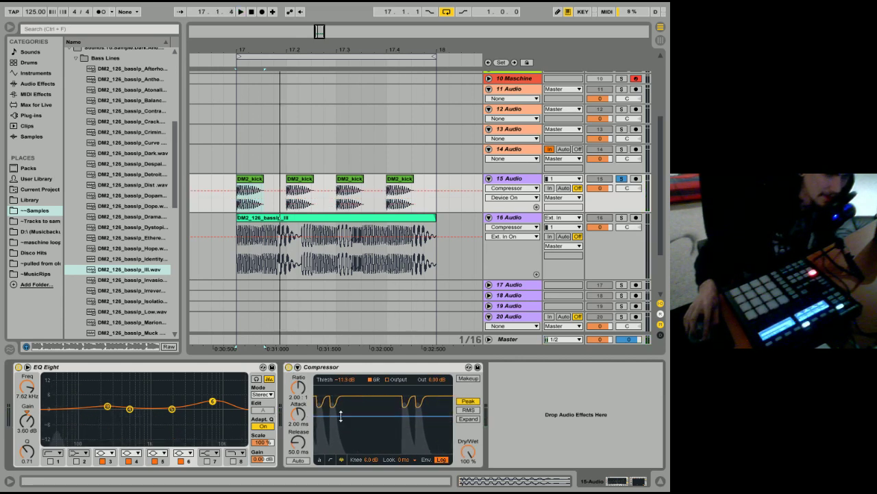
pyautogui.press('space')
pyautogui.click(288, 368)
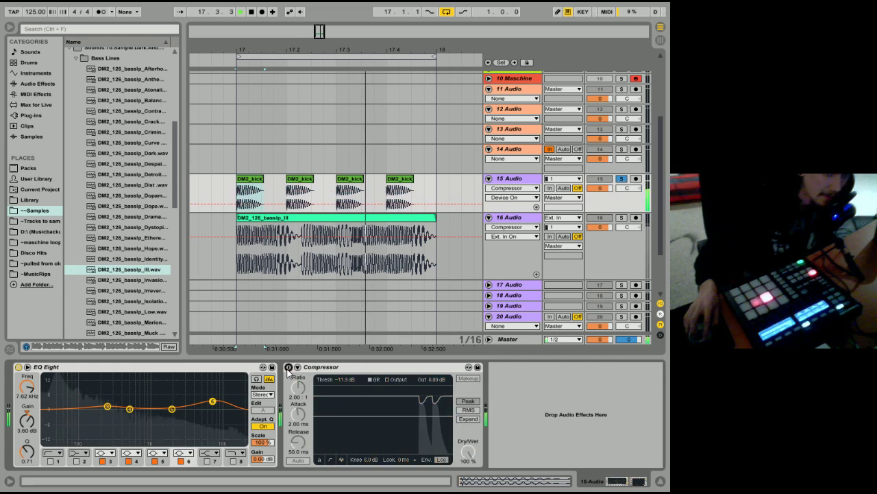
pyautogui.click(288, 367)
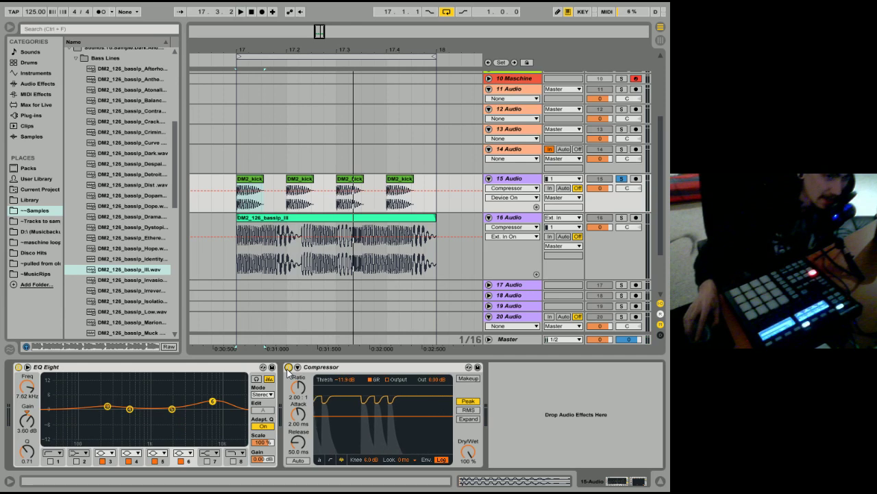
pyautogui.press('space')
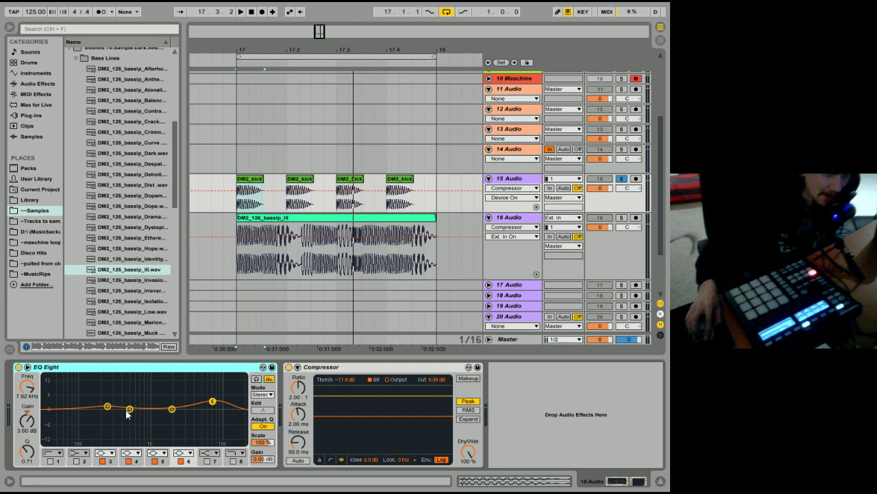
# - Lower EQ Eight's band 3 on track 15 Audio to 0.62 dB at 216 Hz
pyautogui.moveTo(108, 407); pyautogui.dragTo(104, 408)
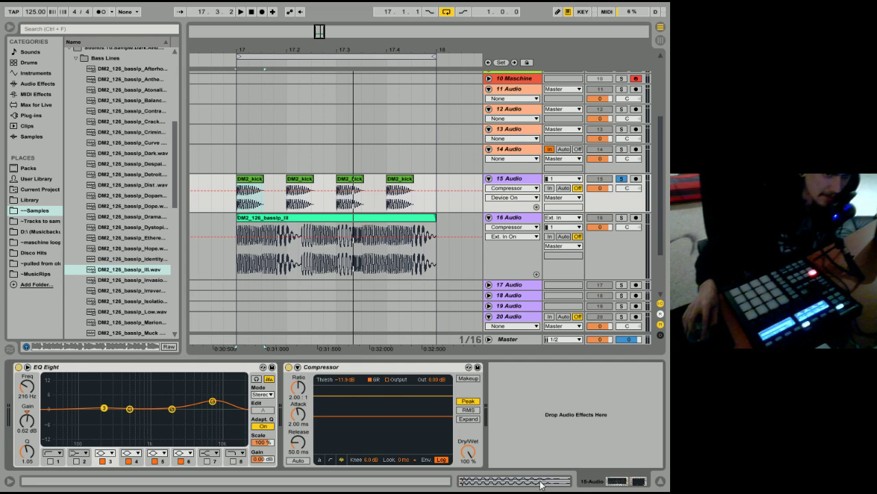
# - Turn on the Compressor's Makeup and return the threshold to its default of 0.00 dB in the activity view
pyautogui.click(330, 460)
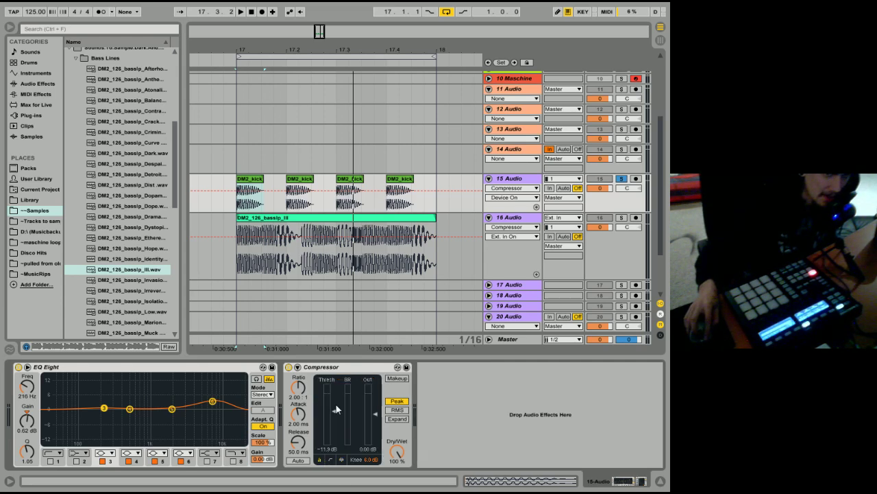
pyautogui.moveTo(336, 409); pyautogui.dragTo(334, 396)
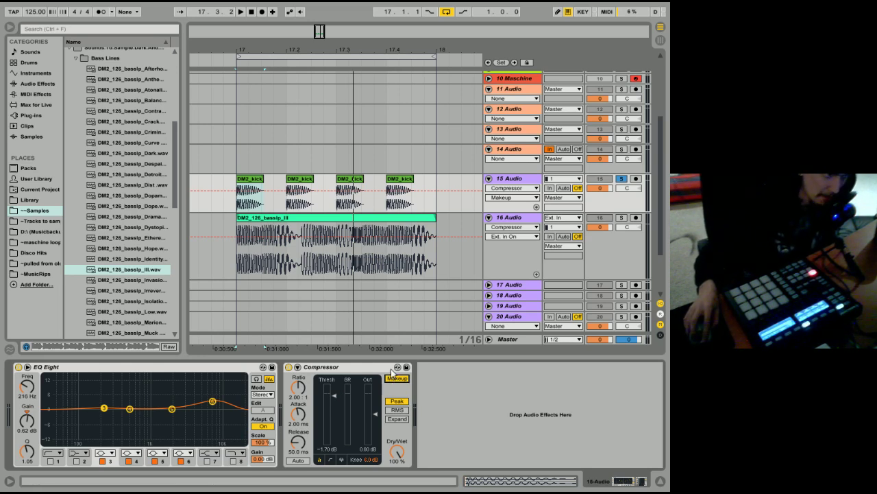
pyautogui.click(343, 460)
pyautogui.moveTo(360, 398)
pyautogui.mouseDown()
pyautogui.moveTo(360, 417)
pyautogui.moveTo(360, 396)
pyautogui.mouseUp()
pyautogui.rightClick(362, 399)
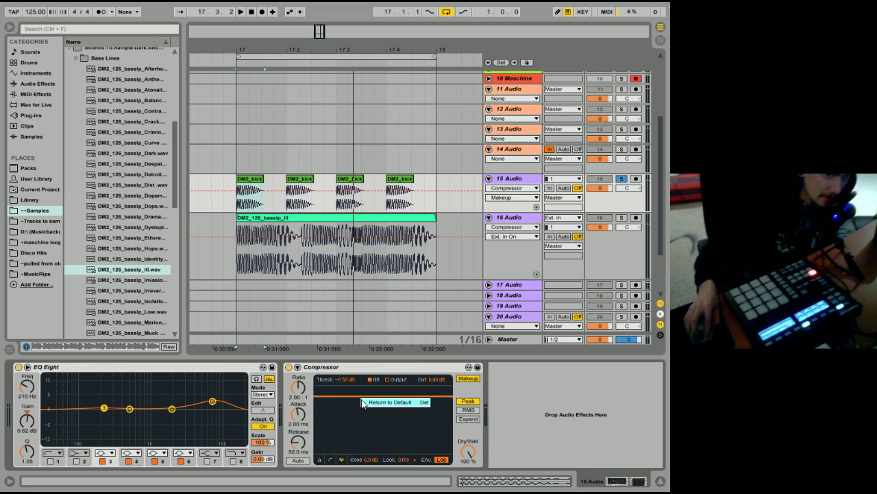
pyautogui.click(364, 403)
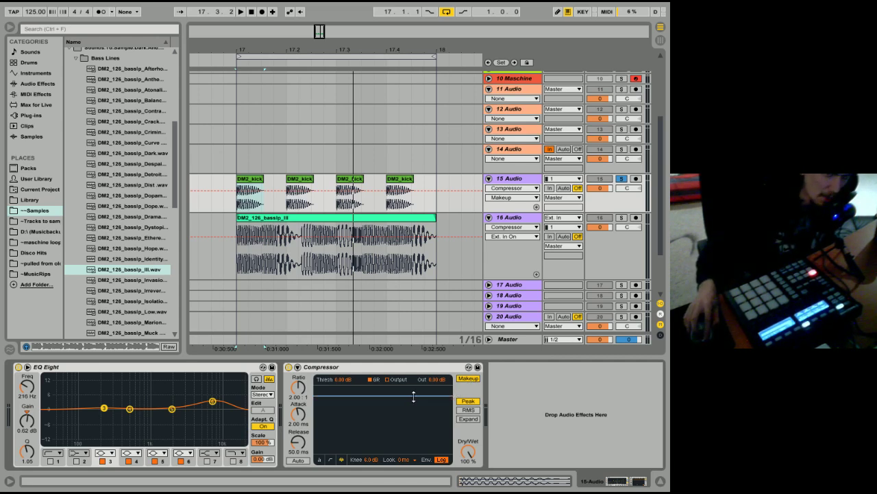
# - Audition the kick with Makeup on while lowering the threshold to -53.1 dB, and return it to 0.00 dB
pyautogui.press('space')
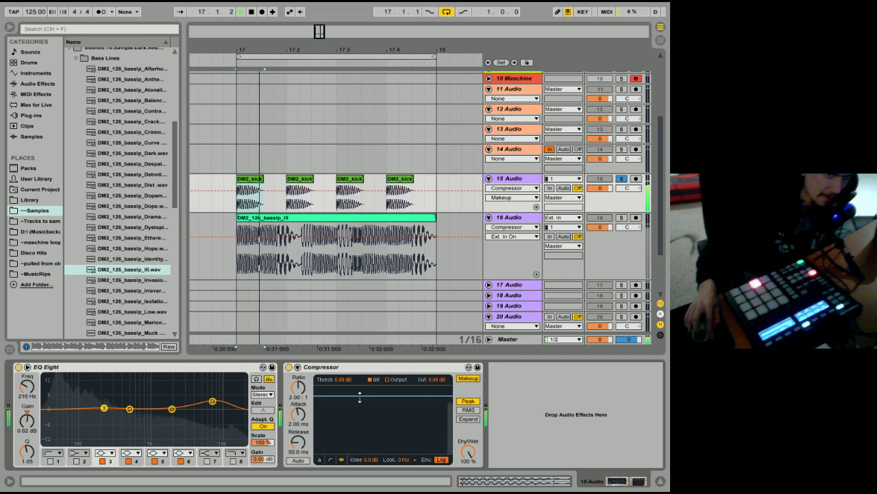
pyautogui.moveTo(358, 395); pyautogui.dragTo(358, 450)
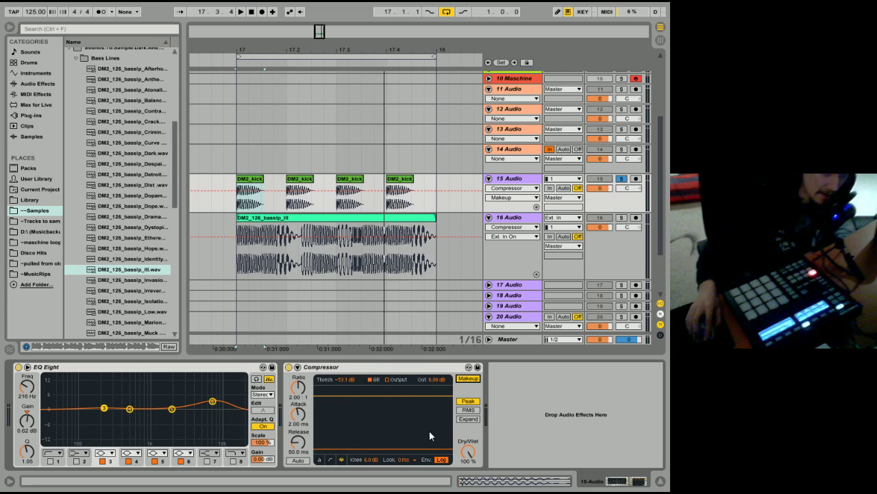
pyautogui.moveTo(413, 449); pyautogui.dragTo(414, 400)
pyautogui.rightClick(413, 400)
pyautogui.click(418, 407)
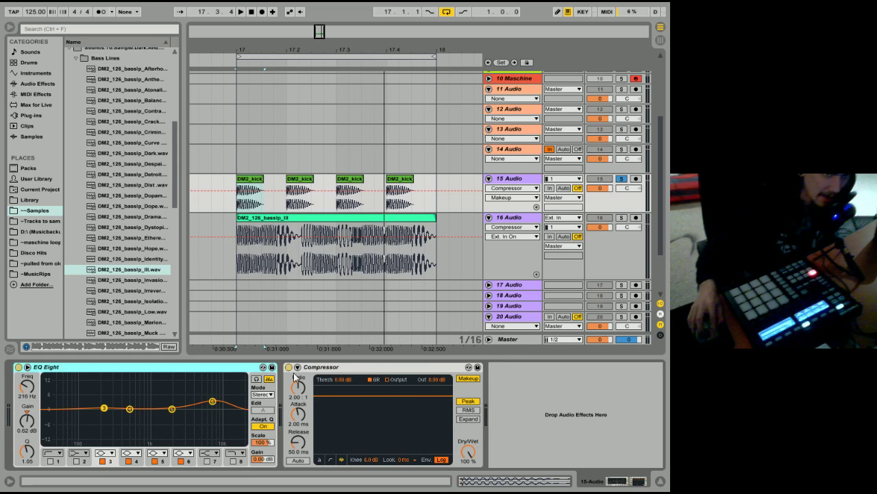
# - Switch track 15 Audio's Compressor to the collapsed view and select track 16 Audio to show its devices
pyautogui.click(321, 460)
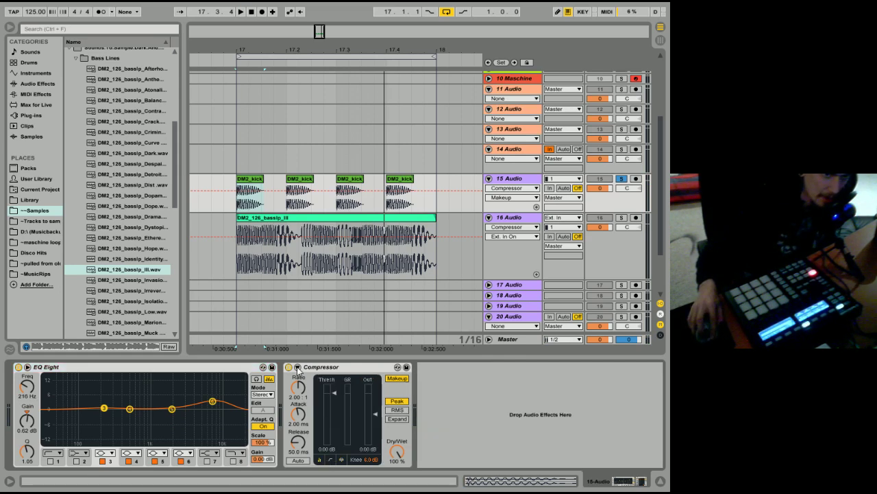
pyautogui.click(600, 220)
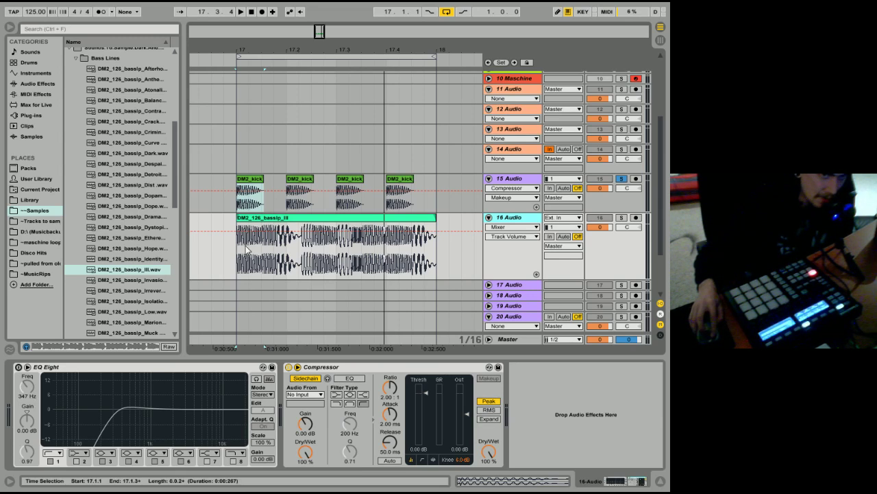
# - Compare the device chains of track 16 Audio's bass and track 15 Audio's kick
pyautogui.click(330, 219)
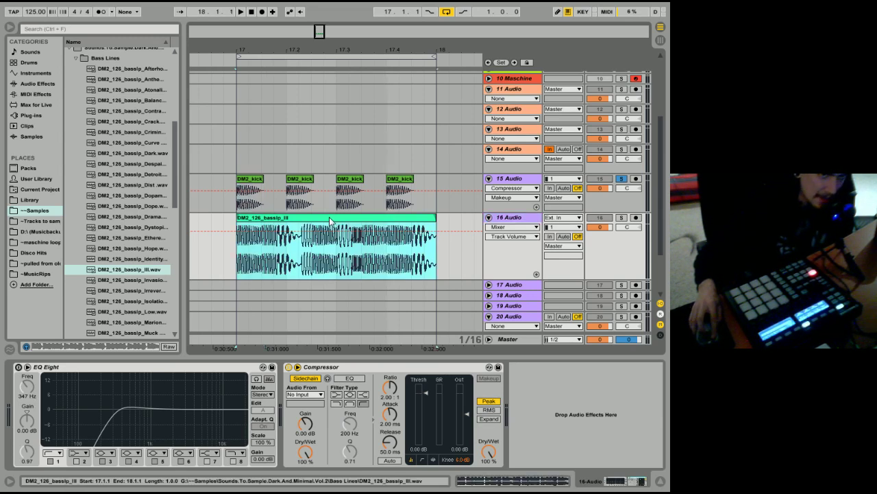
pyautogui.click(321, 366)
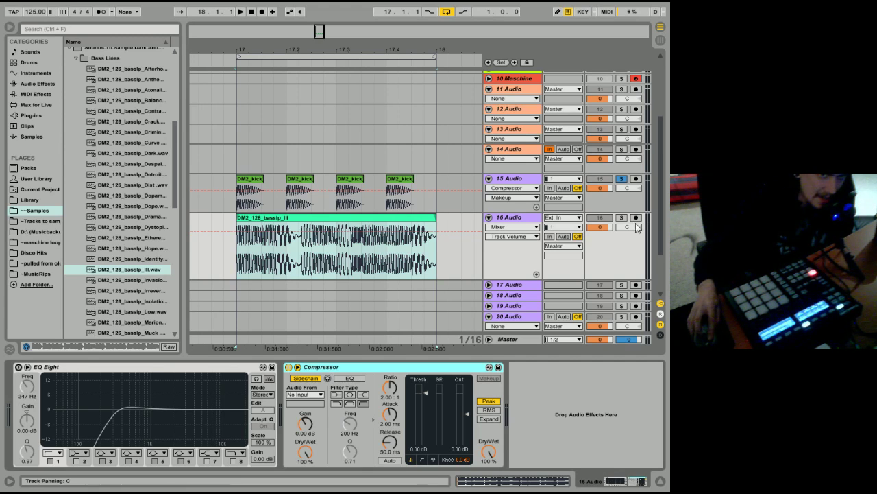
pyautogui.click(613, 199)
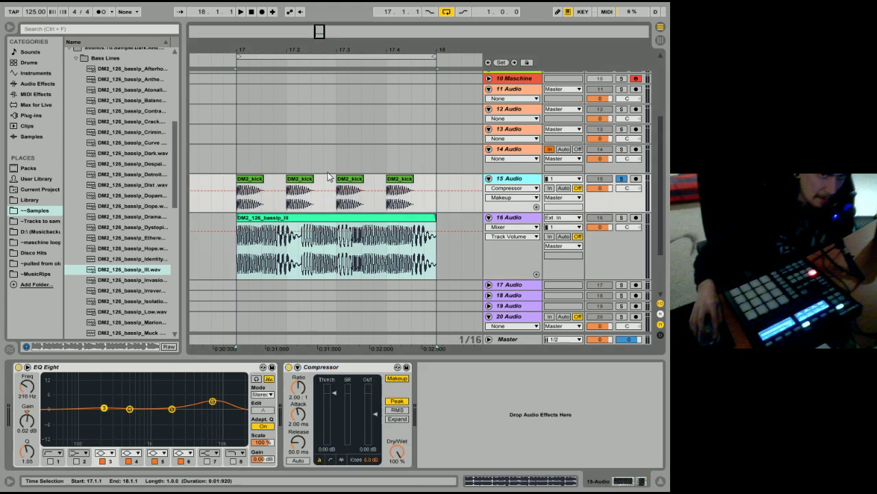
pyautogui.click(251, 182)
pyautogui.click(604, 253)
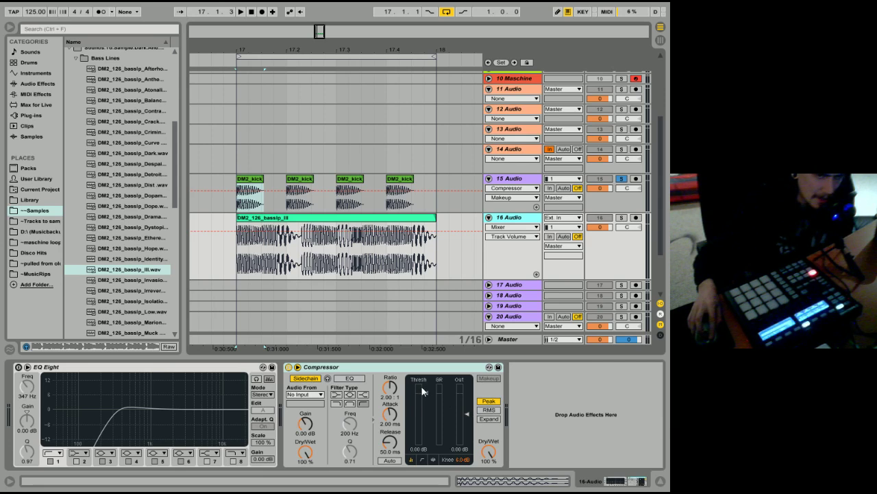
# - Show the activity view in track 16 Audio's Compressor, then solo the track and play its bass loop
pyautogui.click(436, 462)
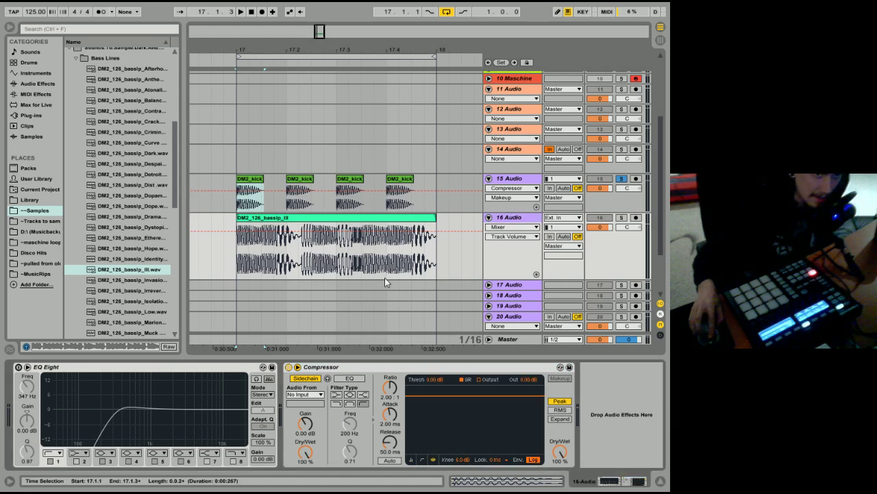
pyautogui.click(368, 218)
pyautogui.press('space')
pyautogui.click(621, 218)
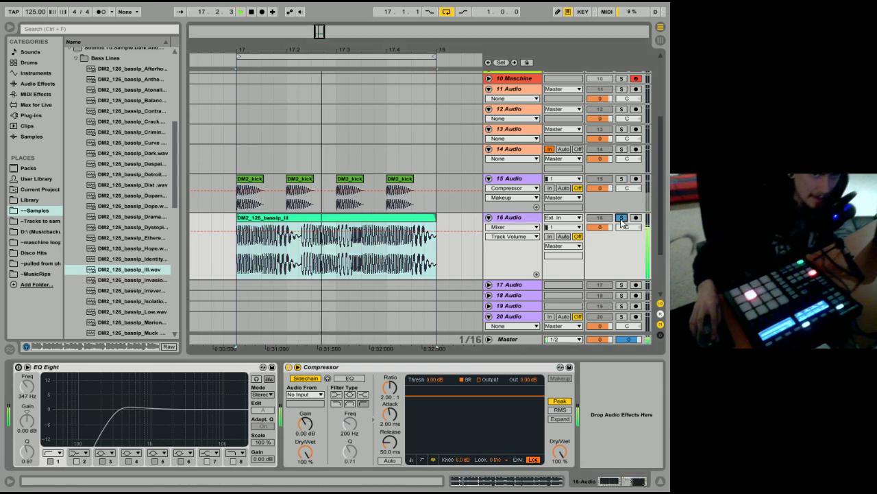
# - Set the bass Compressor's sidechain input to 15-Audio and lower its threshold to -27.0 dB
pyautogui.click(306, 381)
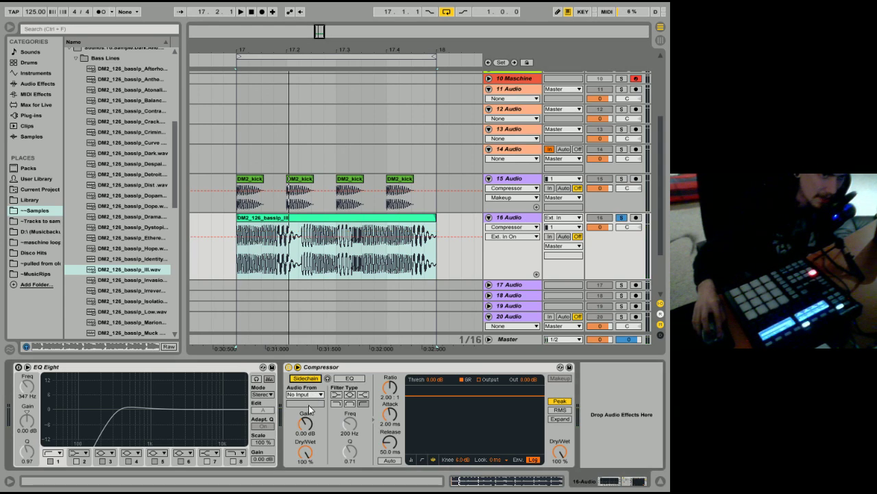
pyautogui.click(312, 395)
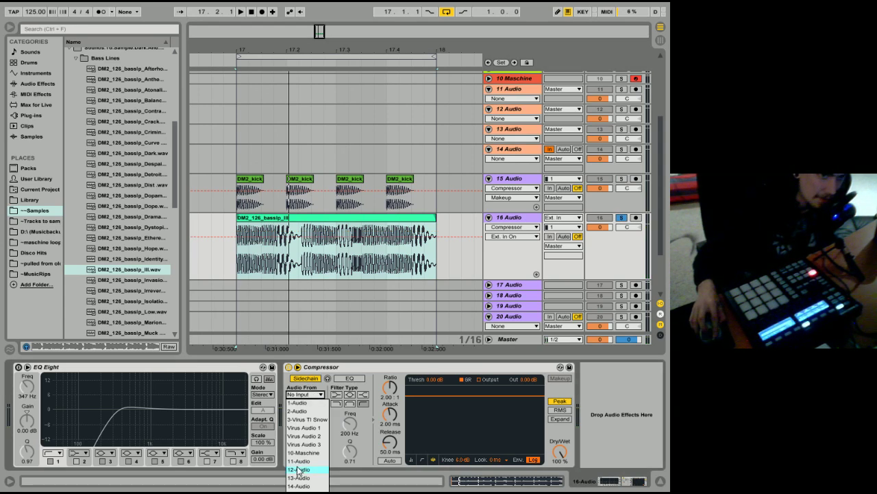
pyautogui.click(302, 491)
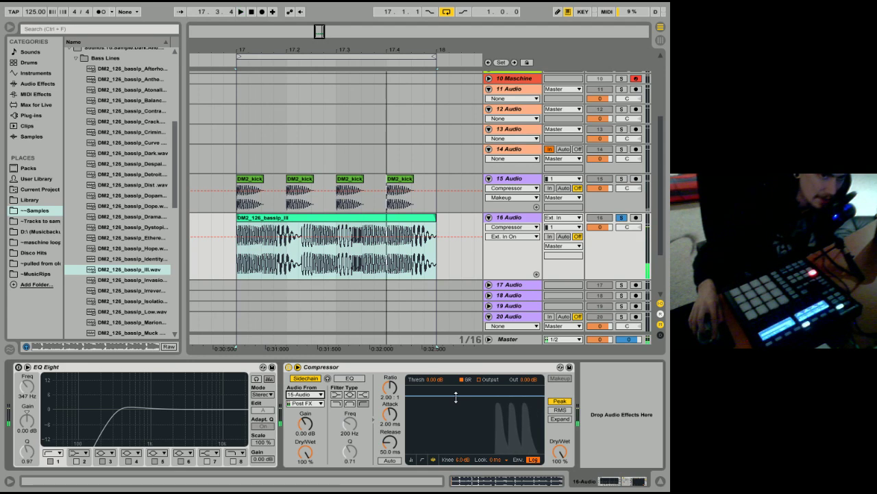
pyautogui.moveTo(456, 396); pyautogui.dragTo(456, 435)
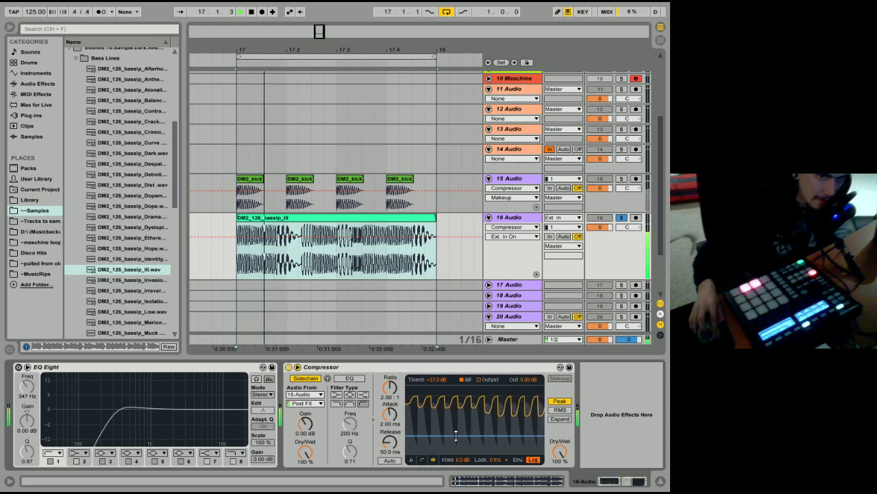
# - Audition the soloed bass with the kick sidechain active and stop playback
pyautogui.press('space')
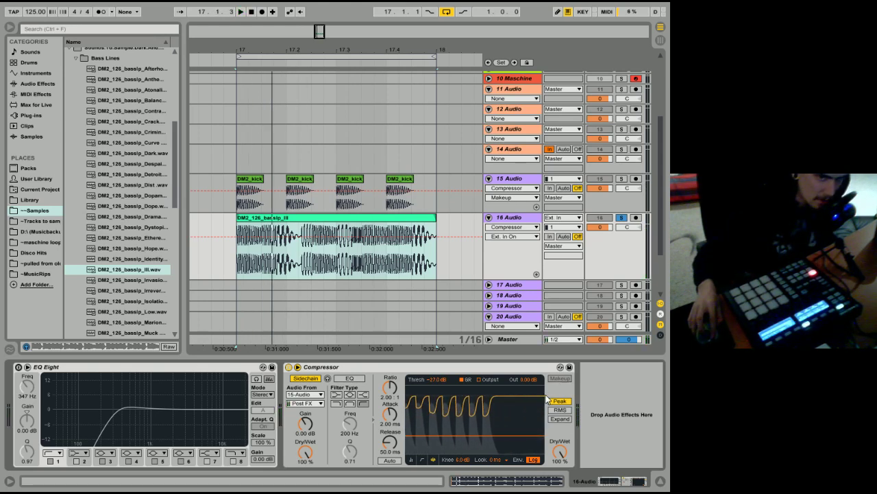
pyautogui.press('space')
pyautogui.click(560, 451)
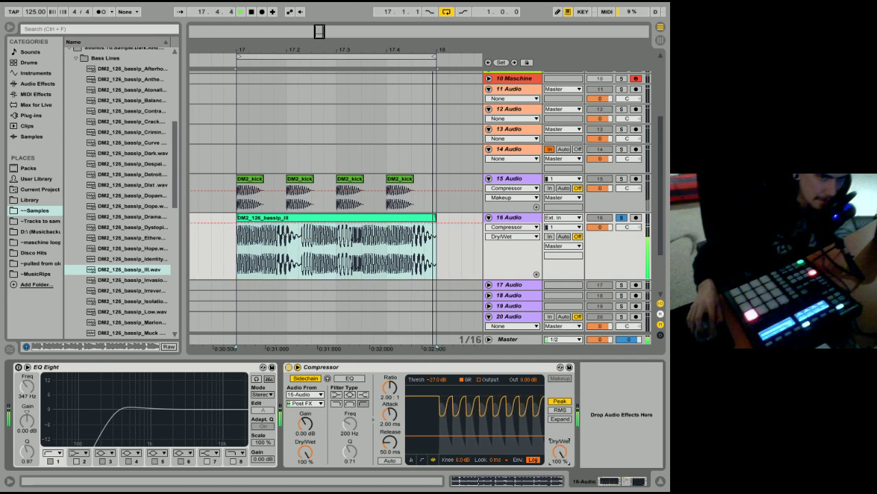
pyautogui.press('space')
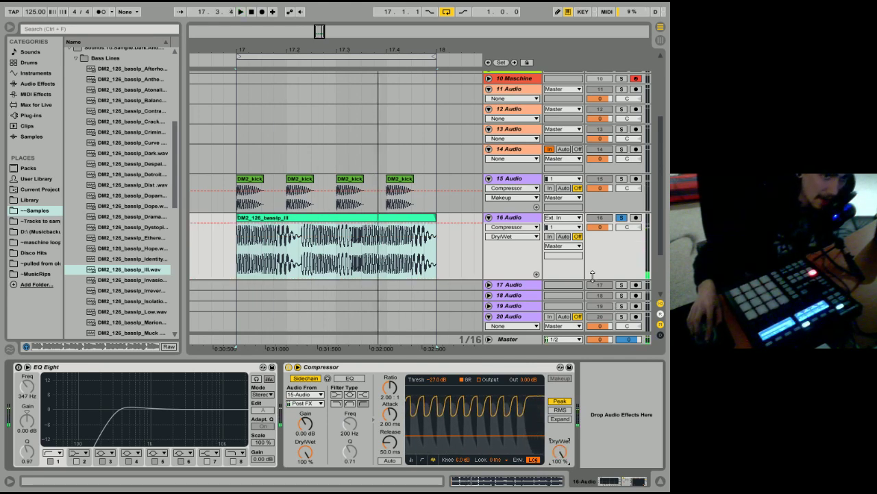
# - Unsolo track 16 Audio and play the kick and sidechained bass together from the first kick
pyautogui.click(621, 217)
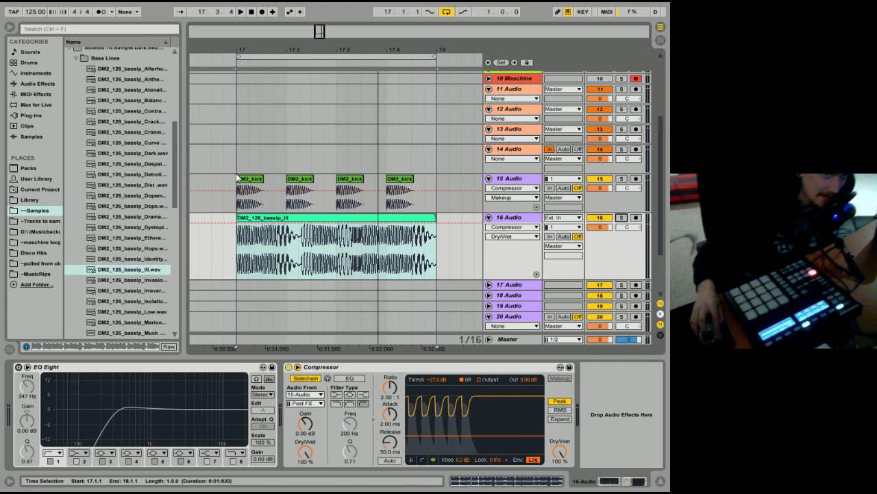
pyautogui.click(249, 180)
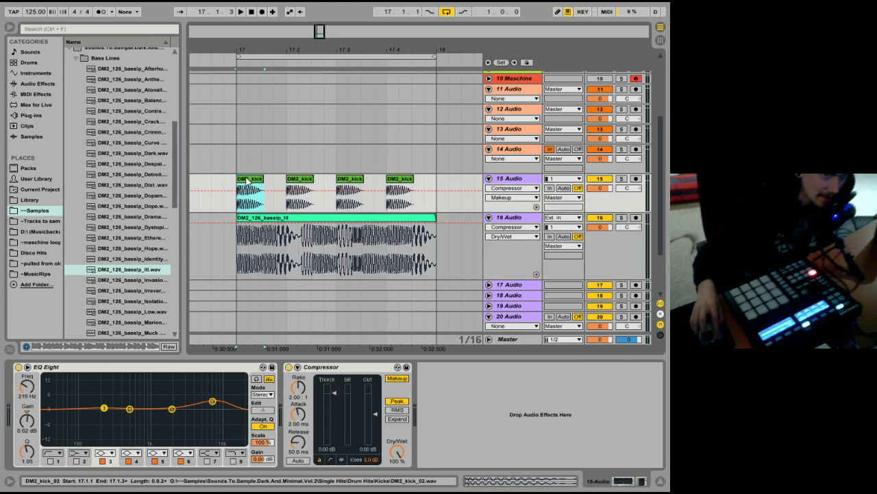
pyautogui.press('space')
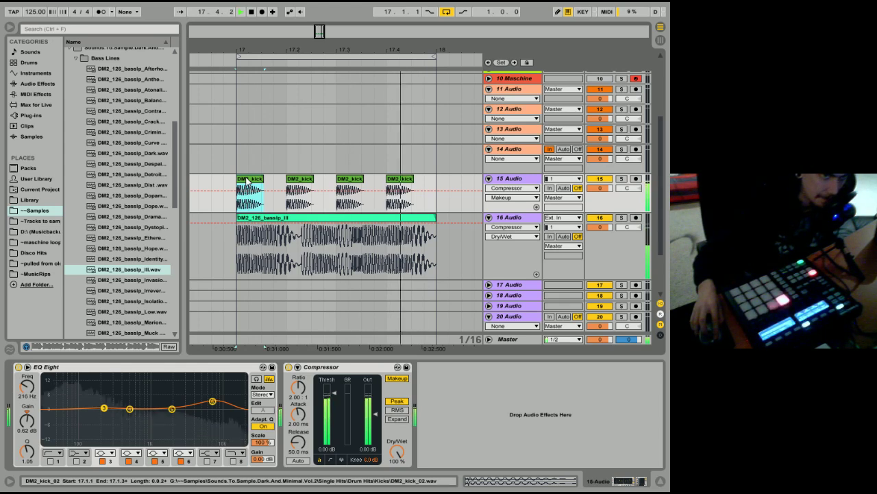
pyautogui.press('space')
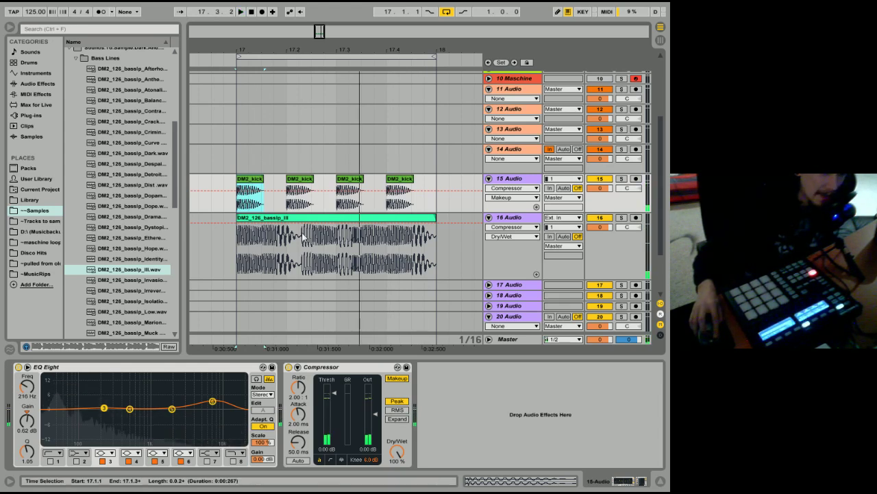
# - Review the EQ Eight and Compressor on the kick and bass tracks with the whole loop in view
pyautogui.click(621, 259)
pyautogui.click(625, 202)
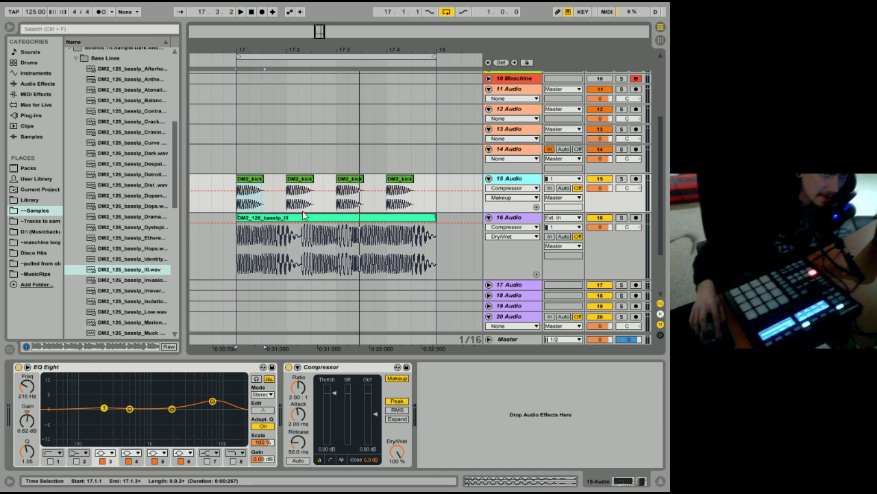
pyautogui.moveTo(278, 52); pyautogui.dragTo(276, 33)
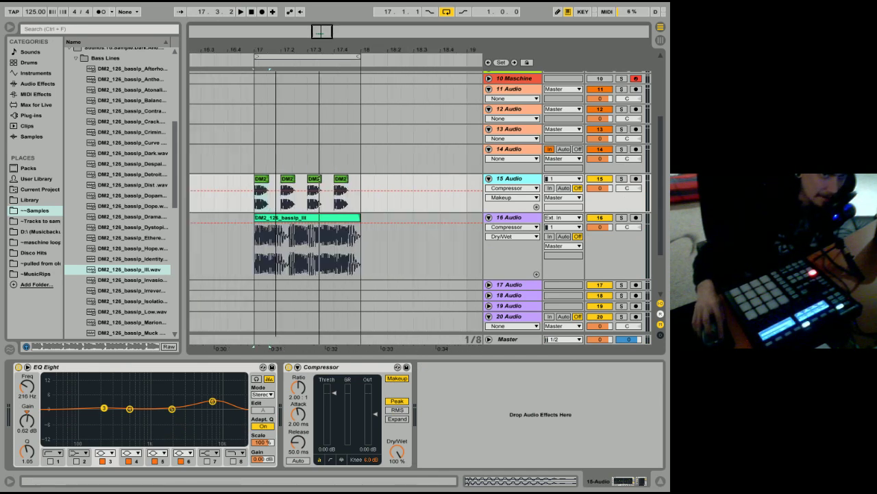
pyautogui.press('+')
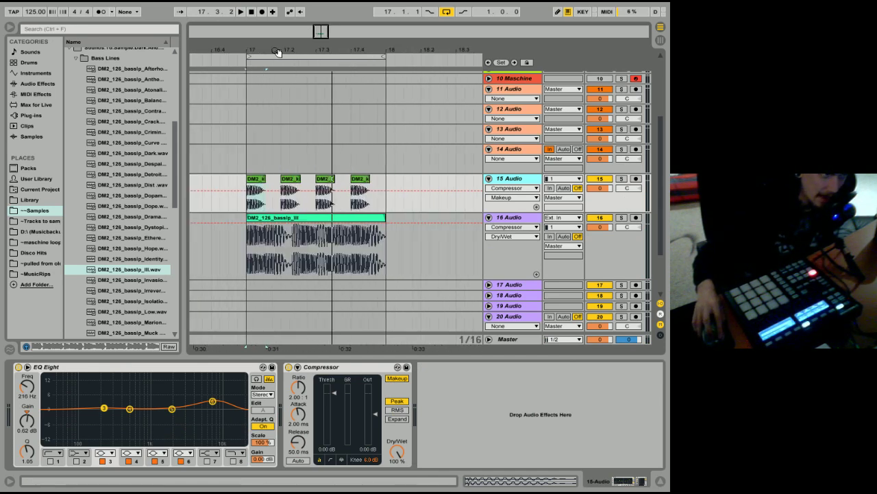
pyautogui.click(620, 233)
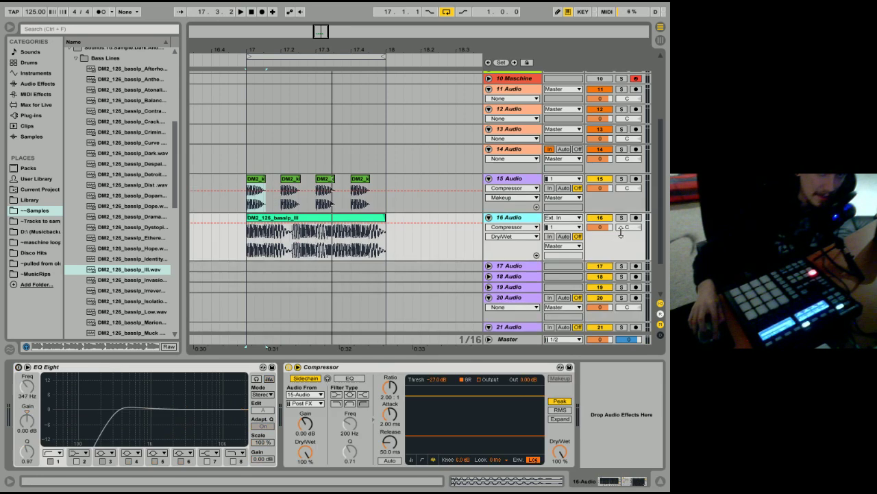
pyautogui.click(630, 192)
pyautogui.click(624, 245)
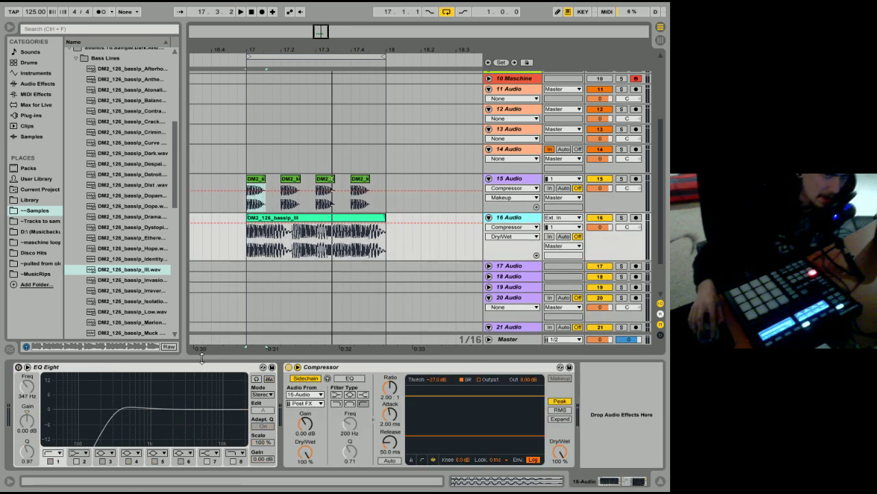
pyautogui.click(157, 368)
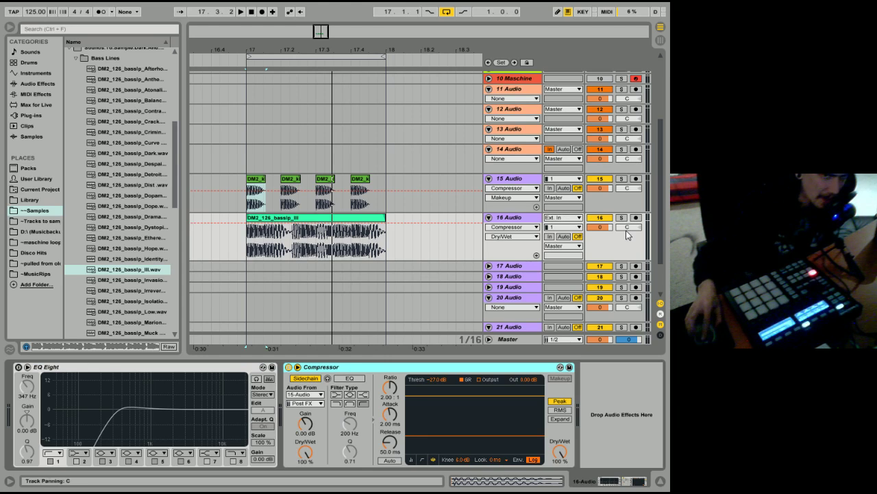
pyautogui.moveTo(634, 260); pyautogui.dragTo(636, 250)
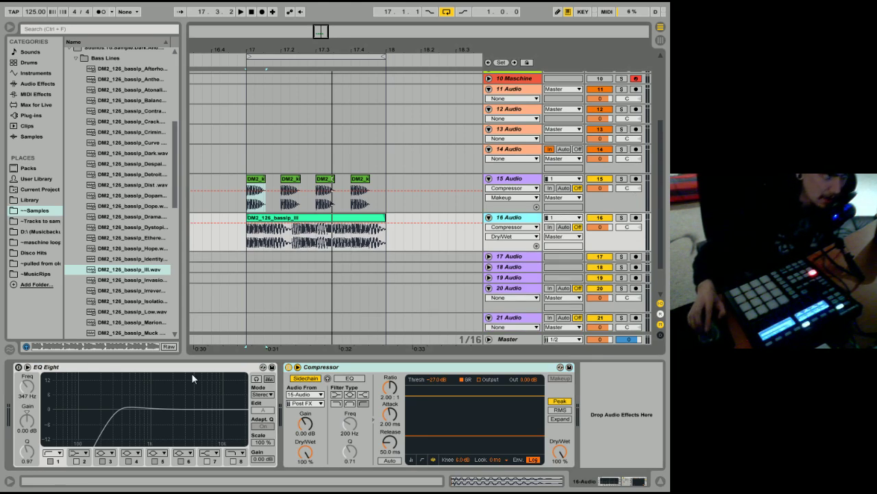
pyautogui.click(133, 367)
pyautogui.click(604, 239)
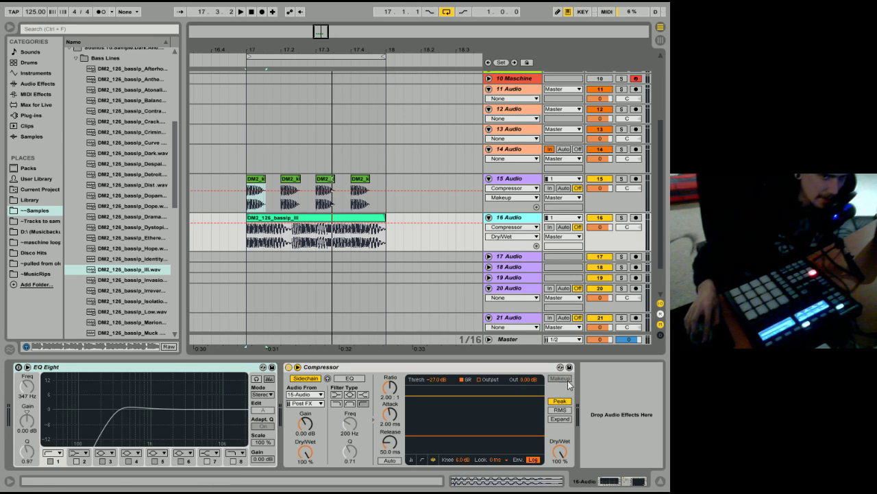
# - Lower the threshold of track 15 Audio's Compressor to -6.84 dB while the loop plays
pyautogui.press('Up')
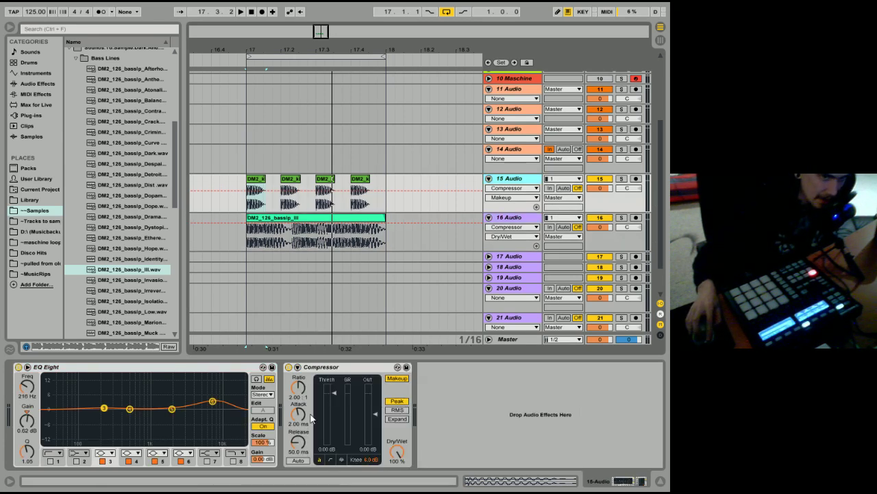
pyautogui.click(334, 391)
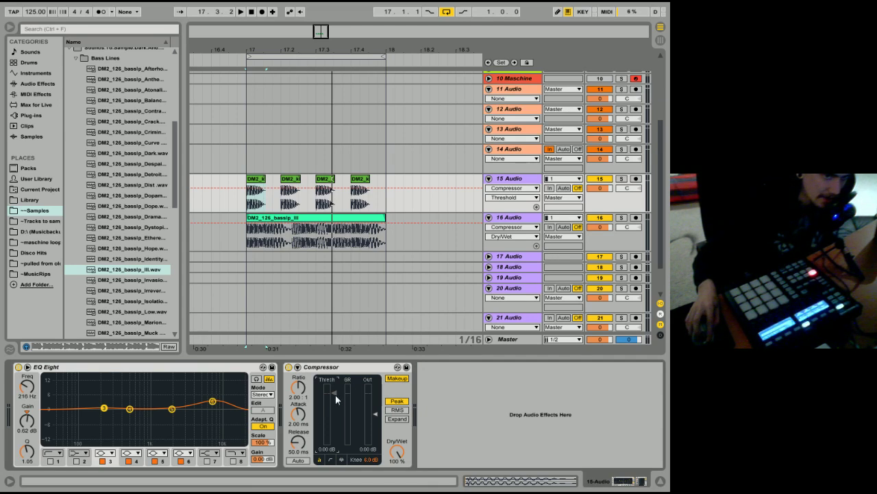
pyautogui.press('space')
pyautogui.moveTo(333, 395); pyautogui.dragTo(334, 433)
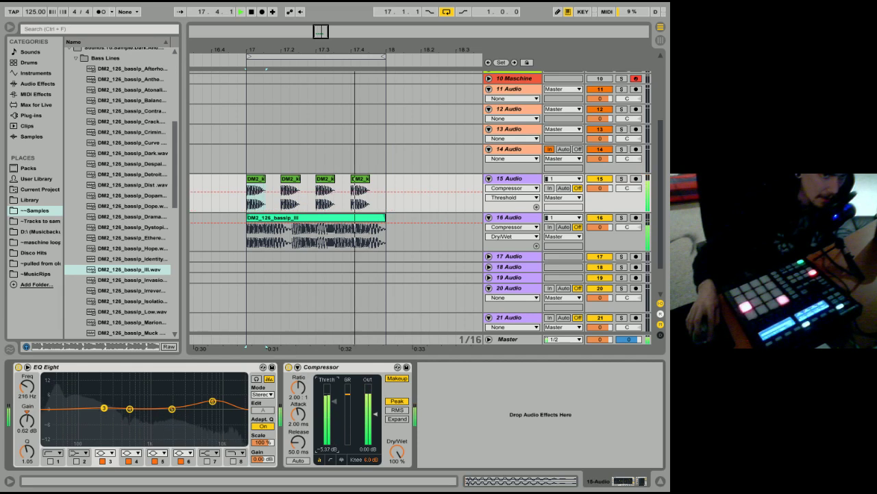
pyautogui.press('space')
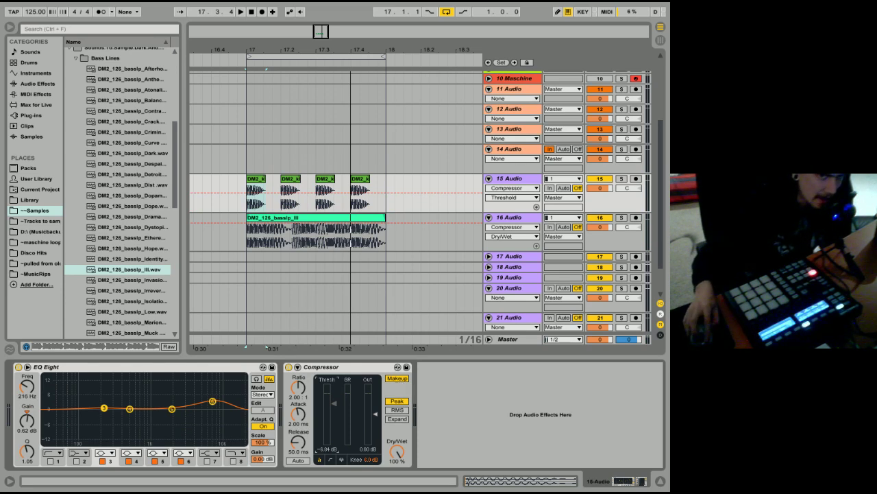
# - Solo track 16 Audio, enlarge its lane to inspect the waveform, and select the DM2_126_basslp_Ill clip
pyautogui.click(630, 232)
pyautogui.click(622, 218)
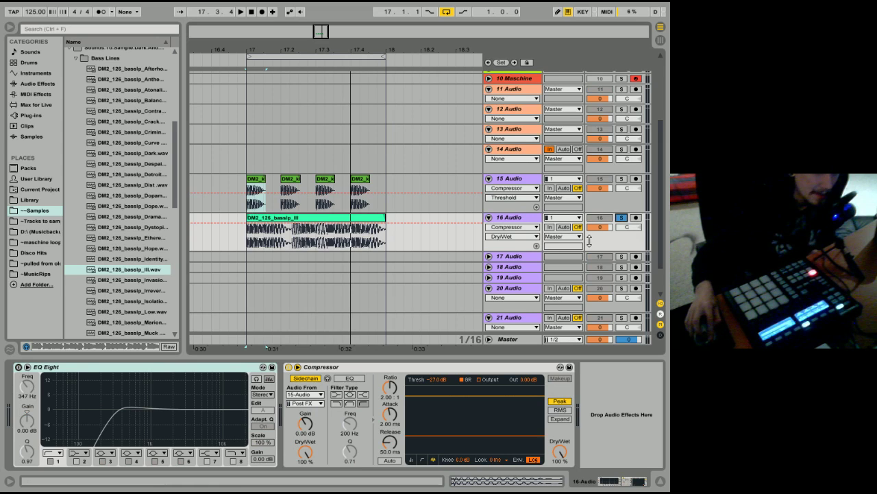
pyautogui.moveTo(591, 251); pyautogui.dragTo(586, 377)
pyautogui.scroll(-1, 301, 218)
pyautogui.moveTo(268, 51); pyautogui.dragTo(305, 105)
pyautogui.scroll(-3, 306, 116)
pyautogui.moveTo(360, 48); pyautogui.dragTo(335, 50)
pyautogui.click(305, 132)
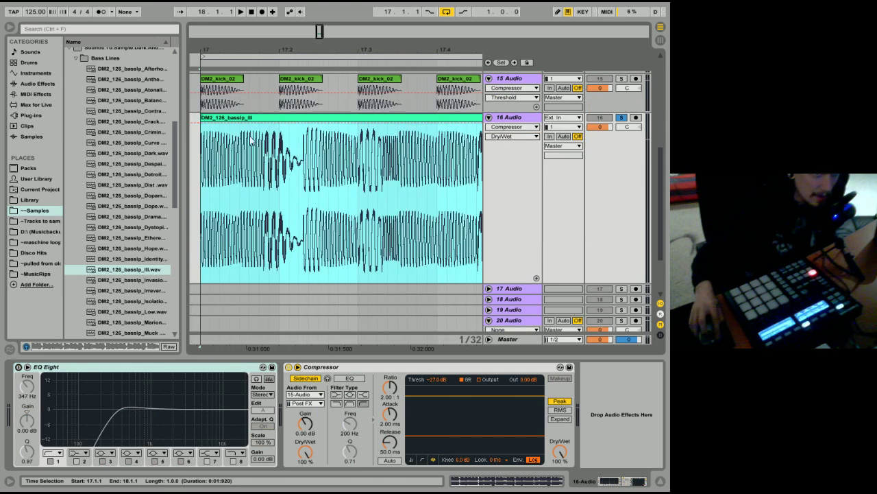
# - Bypass track 16 Audio's sidechain Compressor, insert a new Compressor between EQ Eight and it, and play the bass
pyautogui.click(619, 200)
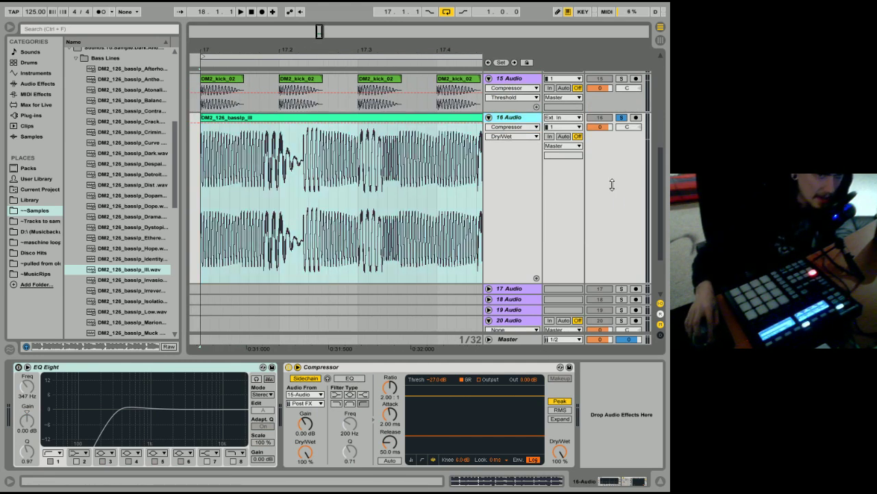
pyautogui.click(288, 367)
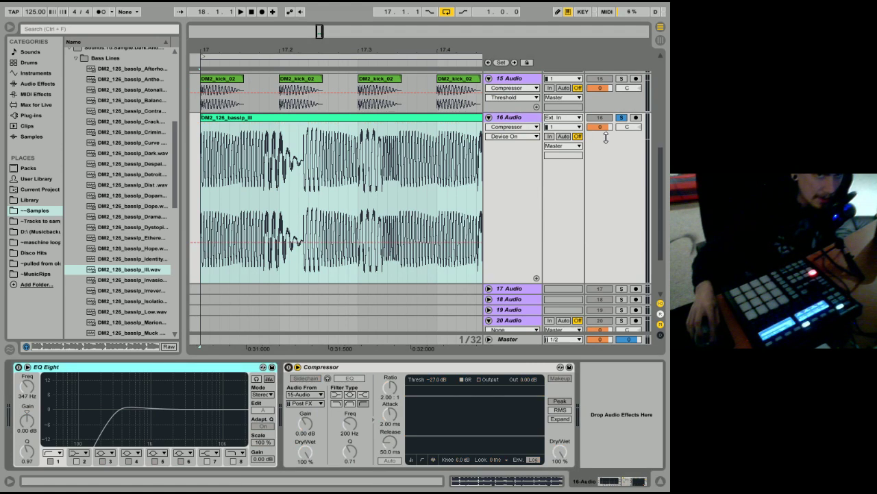
pyautogui.click(35, 84)
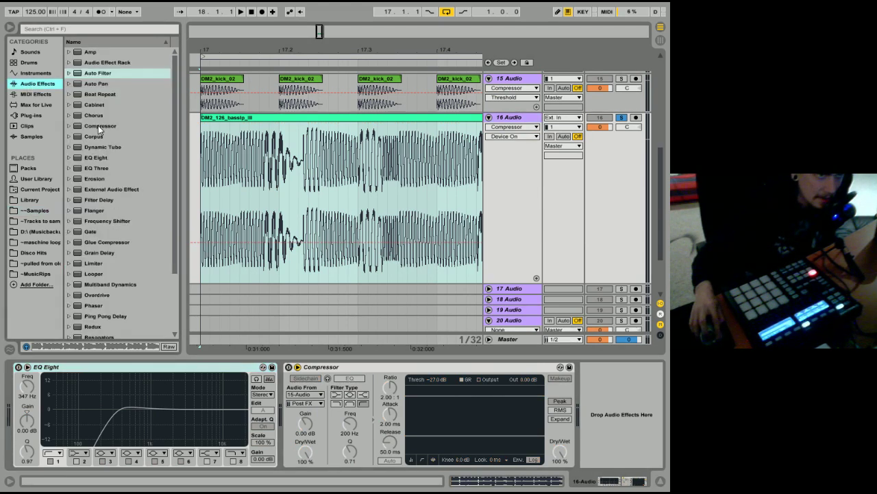
pyautogui.moveTo(99, 127); pyautogui.dragTo(267, 389)
pyautogui.press('space')
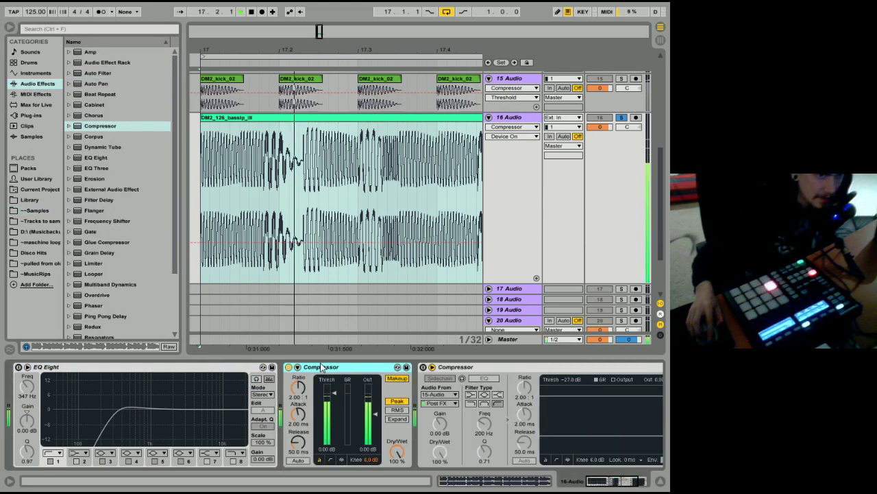
# - Turn off Makeup on track 16 Audio's new Compressor and lower its threshold to -7.21 dB while the bass plays
pyautogui.press('space')
pyautogui.click(397, 379)
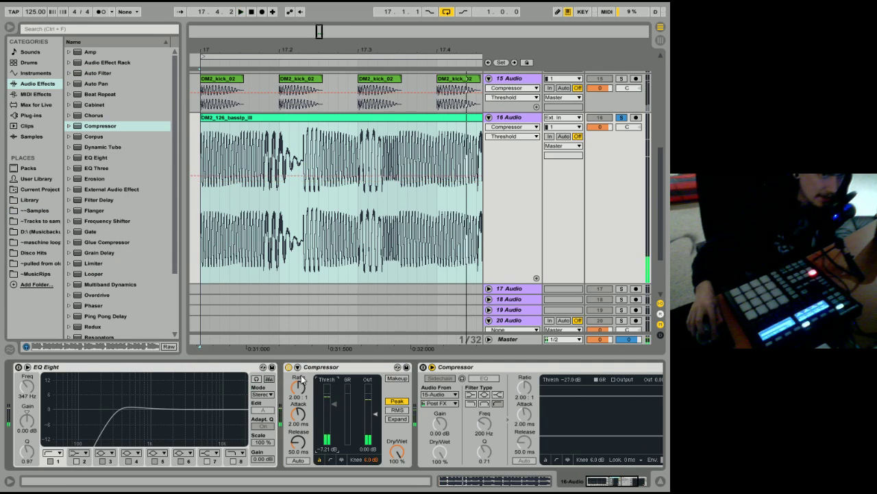
pyautogui.press('space')
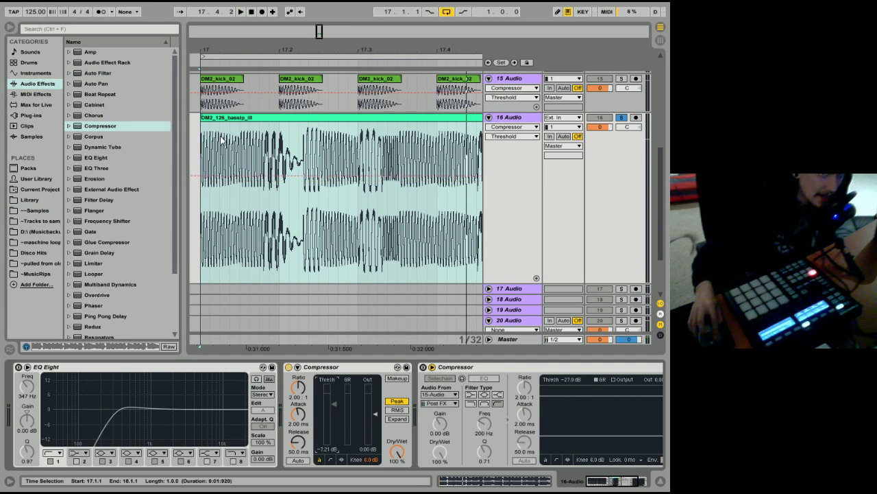
# - Compare the bass with and without track 16 Audio's new Compressor by bypassing it during playback and switching it back on
pyautogui.click(289, 366)
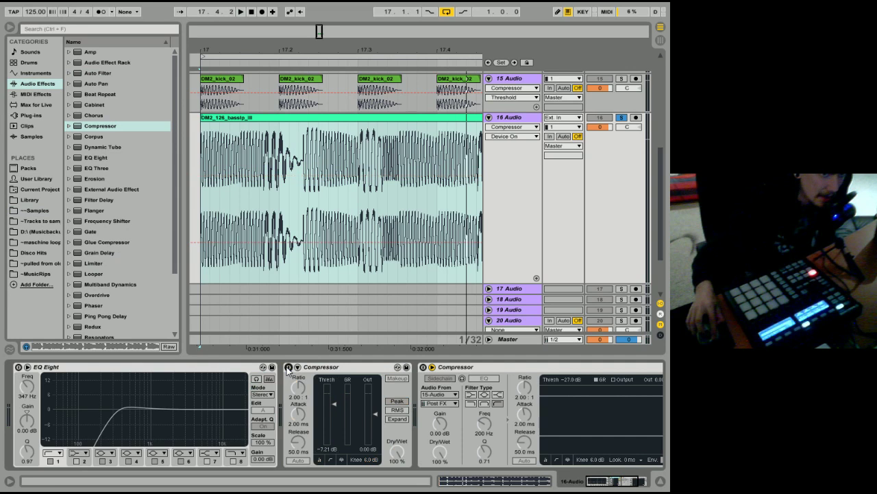
pyautogui.press('space')
pyautogui.click(289, 366)
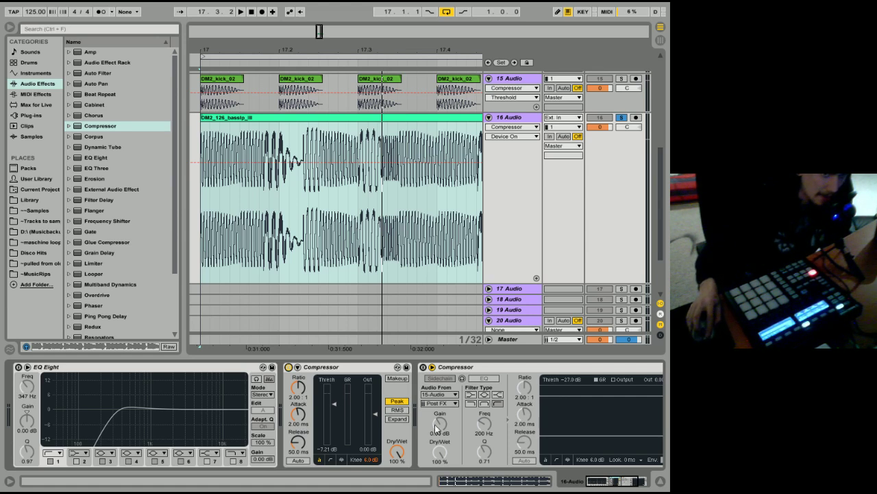
# - Re-enable track 16 Audio's sidechain Compressor and unsolo the track, shrinking its lane while playing the bass with the kick
pyautogui.click(440, 378)
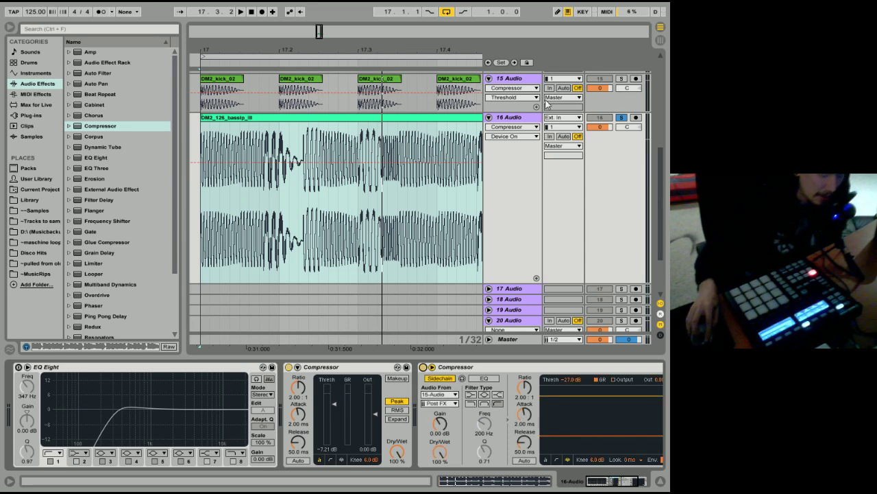
pyautogui.press('space')
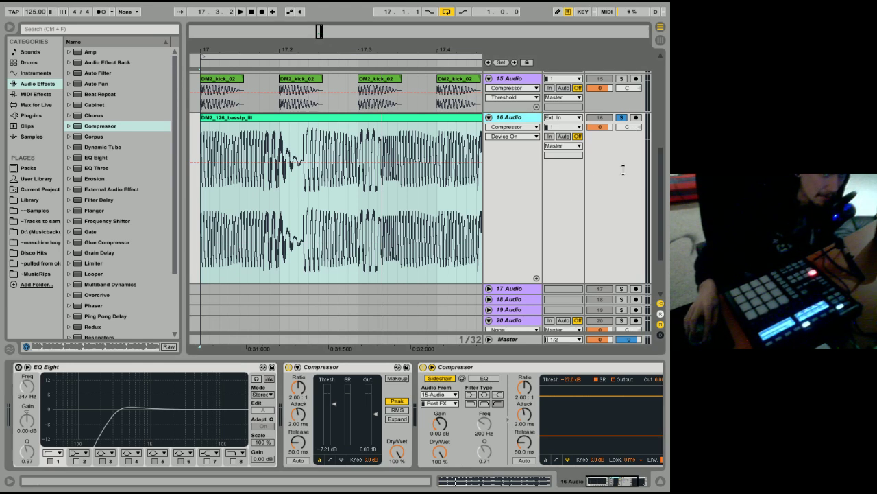
pyautogui.click(621, 117)
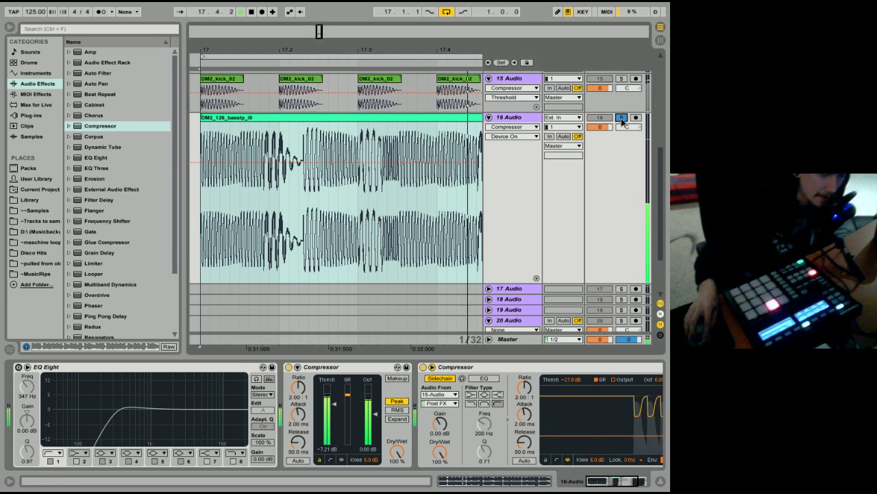
pyautogui.moveTo(621, 164); pyautogui.dragTo(622, 100)
pyautogui.scroll(3, 645, 178)
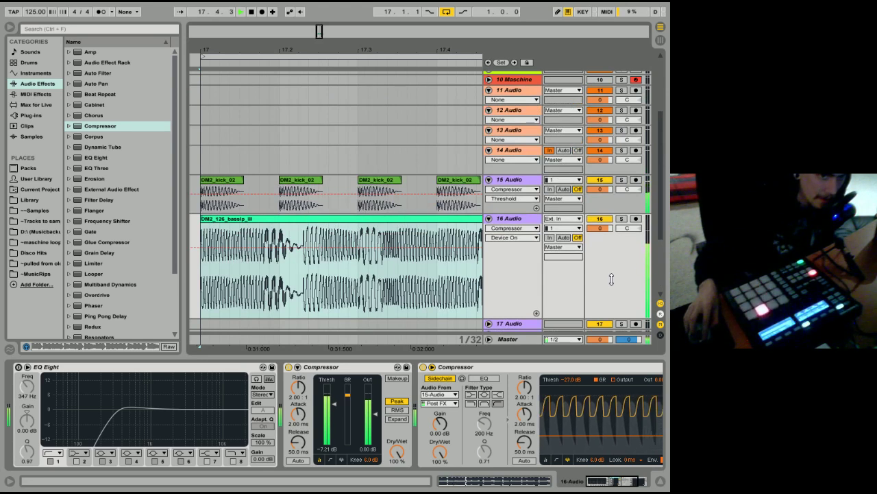
pyautogui.press('space')
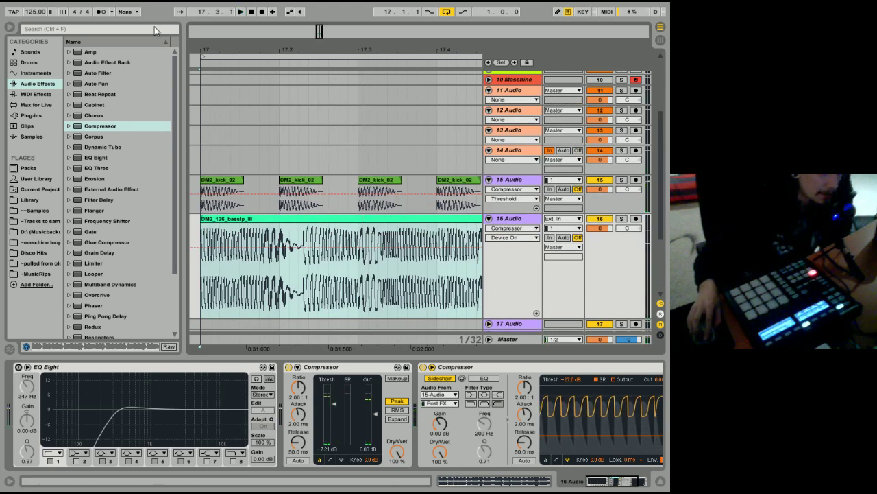